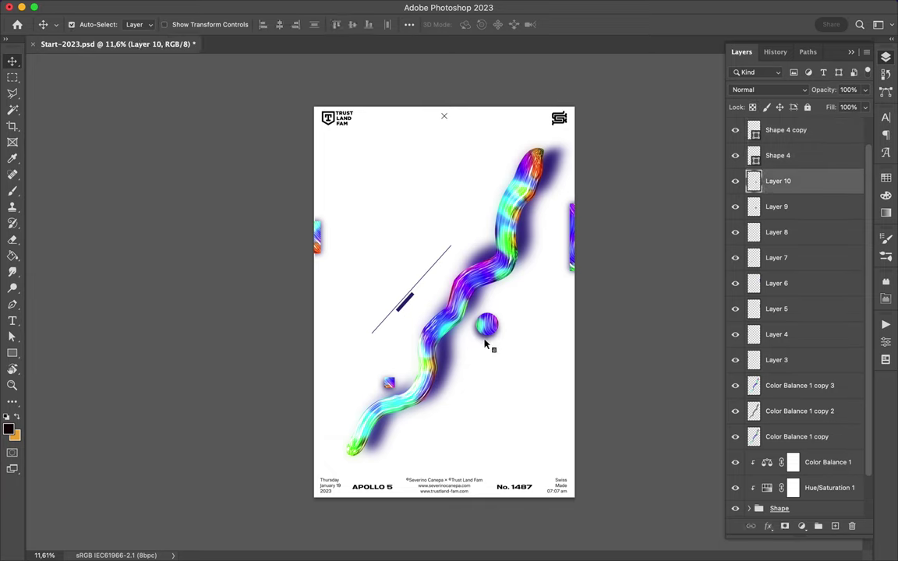
Attach the rainbow sphere to the tube, lower both edge fragments, and sample the tube tip's orange.
left_click_drag(388, 382, 424, 388)
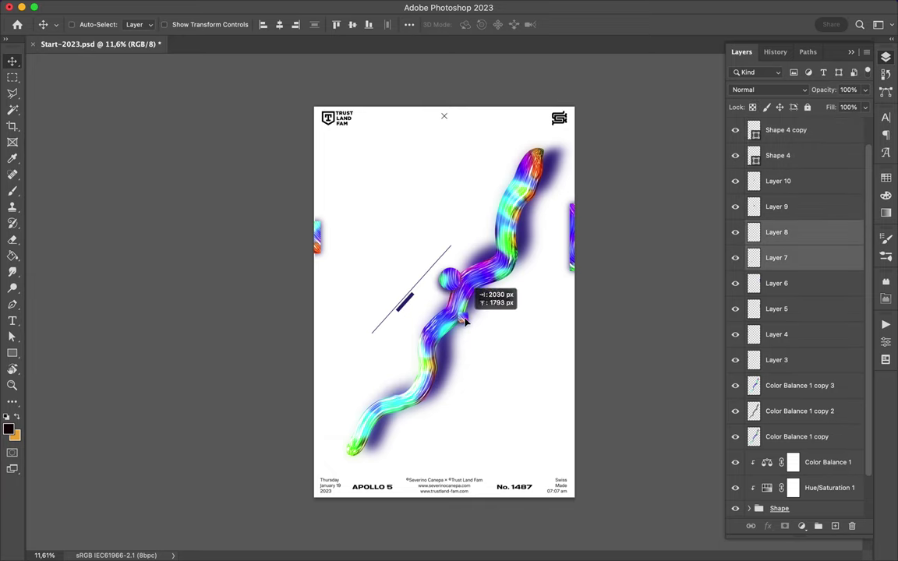
left_click_drag(572, 247, 576, 414)
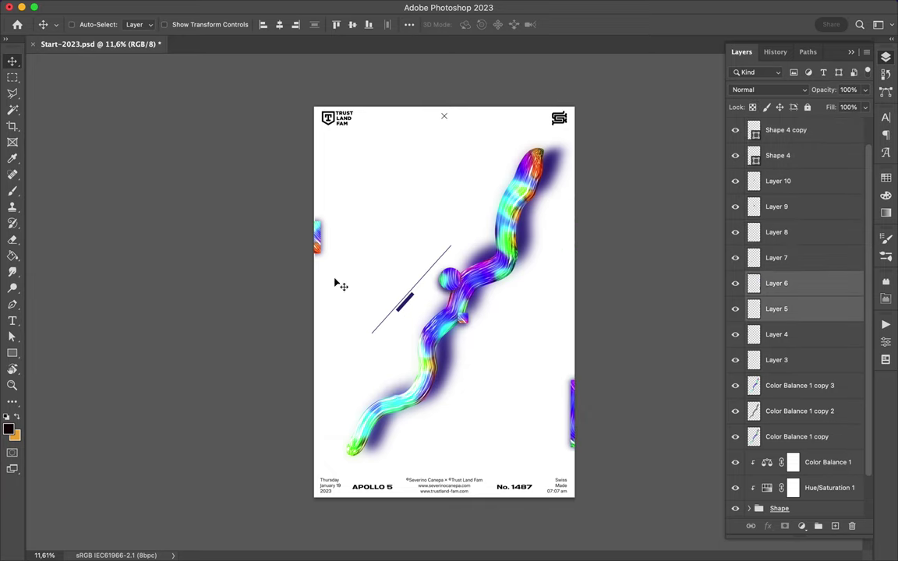
left_click_drag(315, 229, 316, 242)
key("i")
left_click_drag(531, 194, 543, 149)
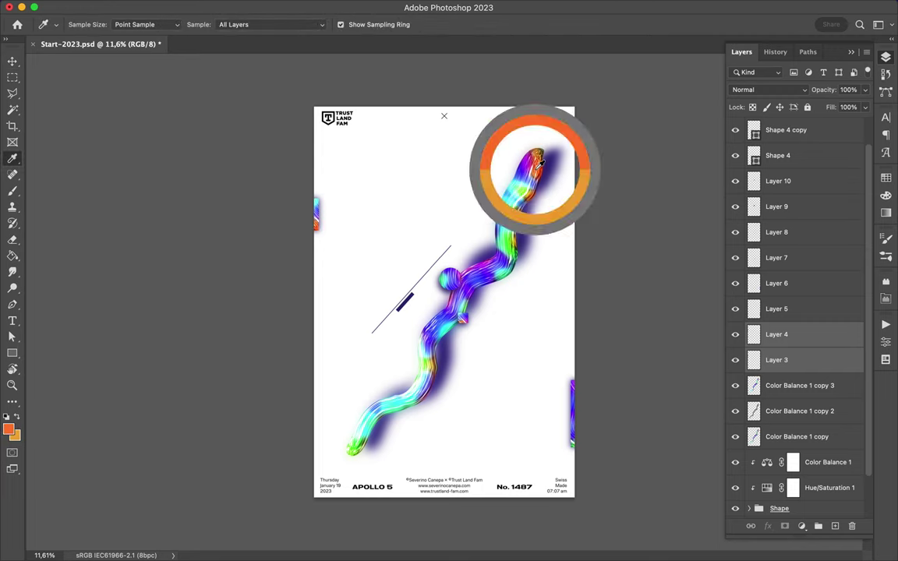
Draw a lighter-orange triangle from the lower left, stacked beneath the tube layers.
left_click_drag(538, 152, 537, 168)
key("p")
left_click(309, 462)
left_click(434, 333)
left_click(410, 508)
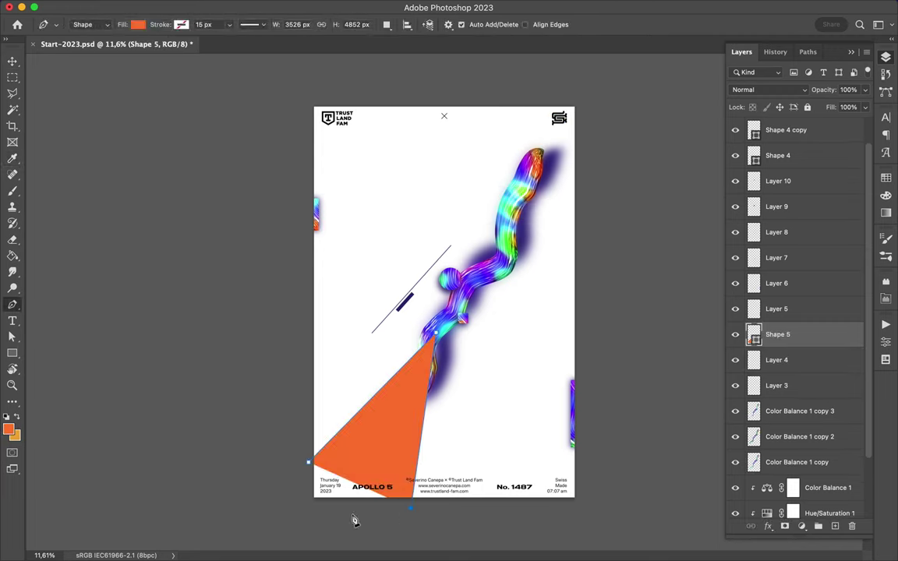
left_click_drag(816, 335, 803, 538)
left_click(885, 178)
left_click(738, 210)
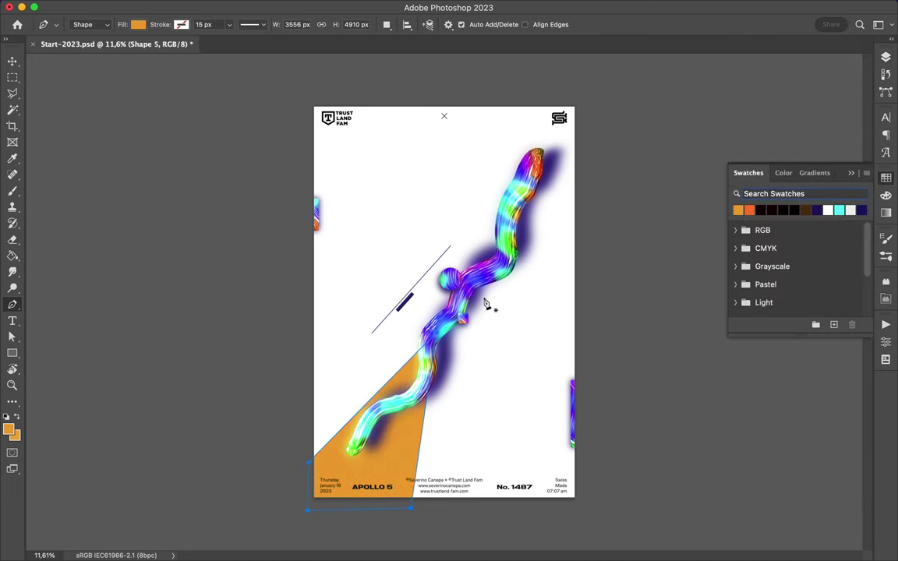
Add a second orange triangle fanning from the lower left, then select the first triangle's path.
left_click(300, 413)
left_click(437, 319)
left_click(452, 503)
left_click(748, 210)
left_click(885, 57)
key("v")
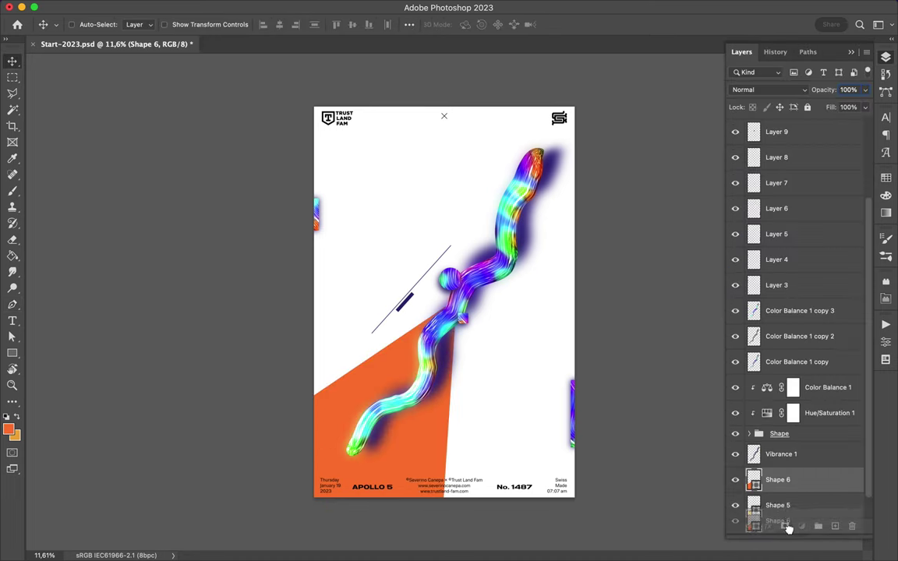
key("a")
left_click(295, 454)
key("v")
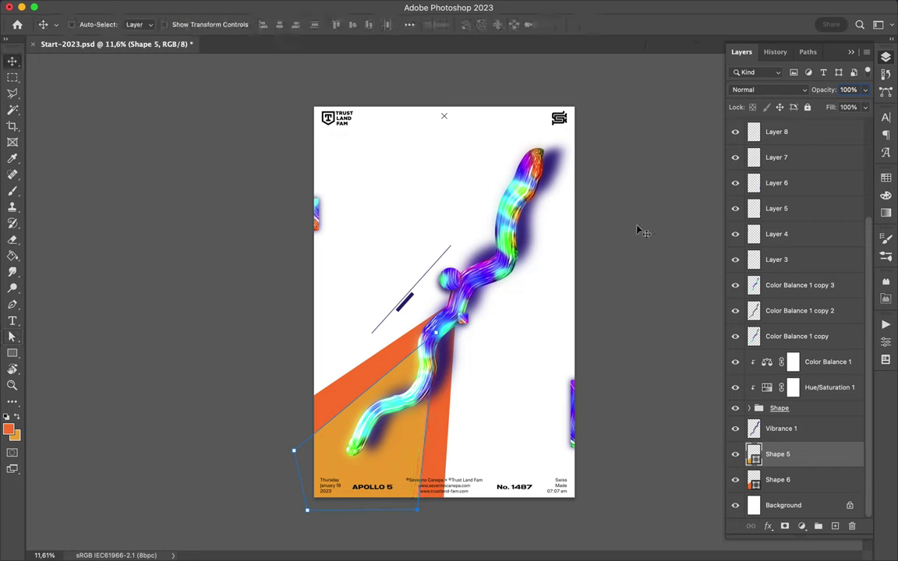
key("a")
Draw a large pale grey circle over the poster's top-left corner.
key("u")
left_click(783, 505)
left_click(138, 24)
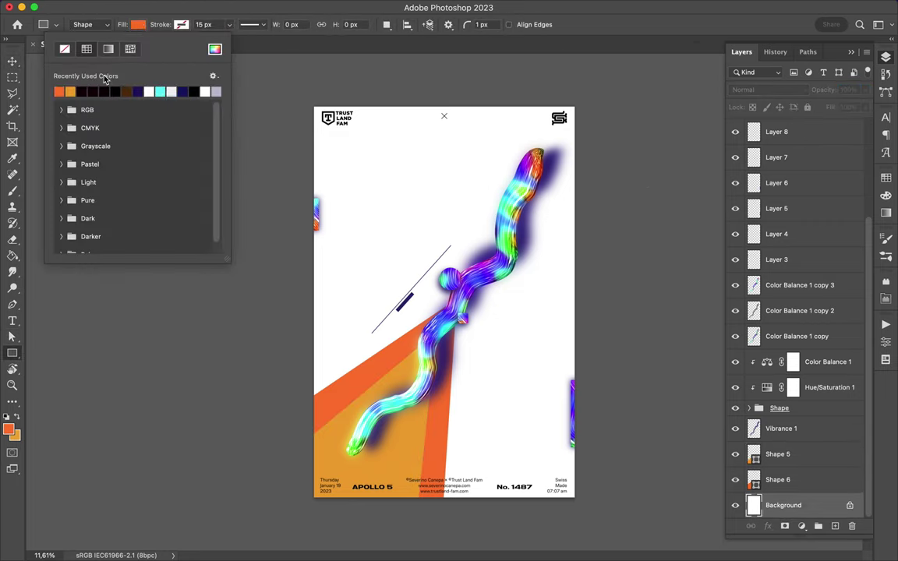
key("shift+u")
mouse_move(422, 219)
left_mouse_down()
mouse_move(642, 231)
mouse_move(537, 254)
mouse_move(350, 201)
left_mouse_up()
key("v")
Scale the grey circle larger and push it toward the top-left corner.
key("ctrl+t")
mouse_move(411, 220)
left_mouse_down()
mouse_move(443, 262)
mouse_move(397, 174)
left_mouse_up()
key("Return")
key("ctrl+minus")
Draw a pale grey wedge over the poster's right side and fit the poster in the window.
key("p")
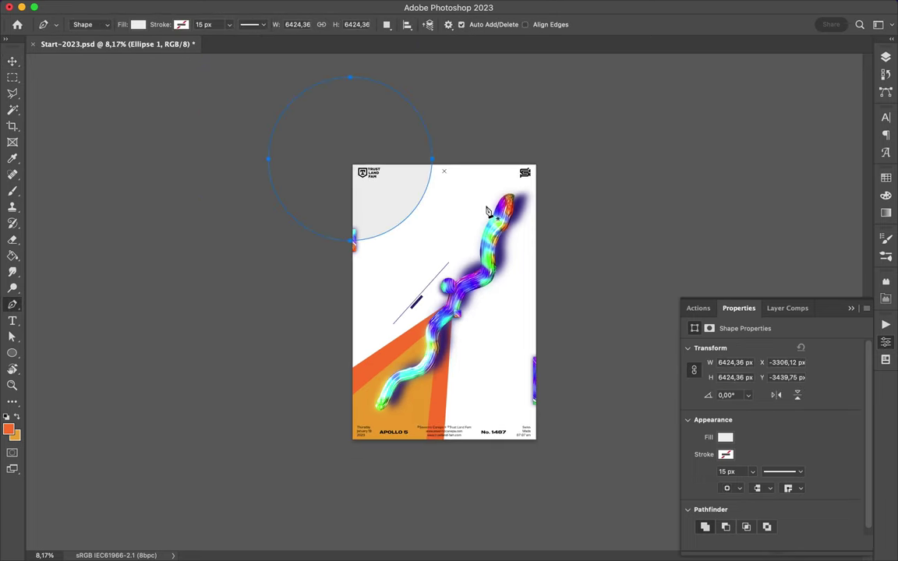
left_click(459, 311)
left_click(465, 160)
key("a")
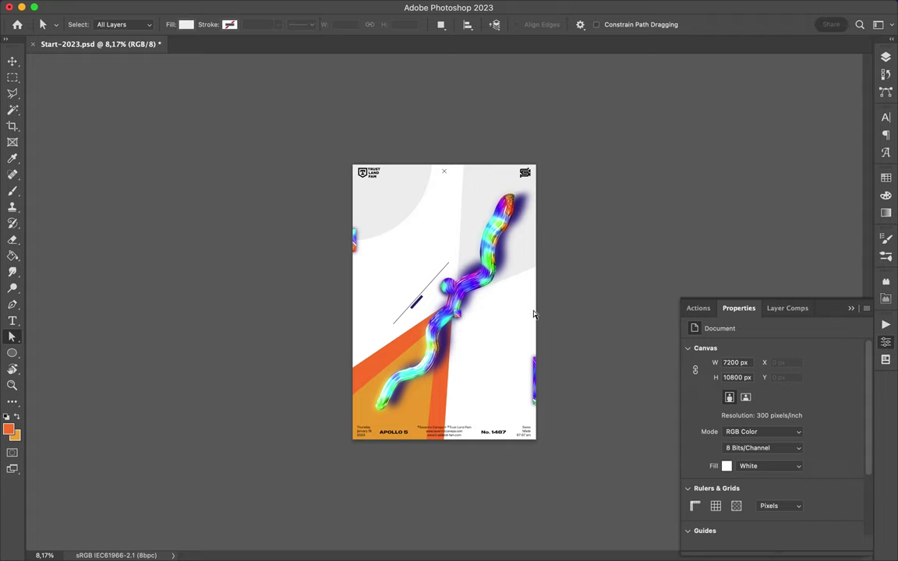
key("ctrl+0")
Preview the poster full screen, then swap the stacking order of the two orange triangles.
key("f")
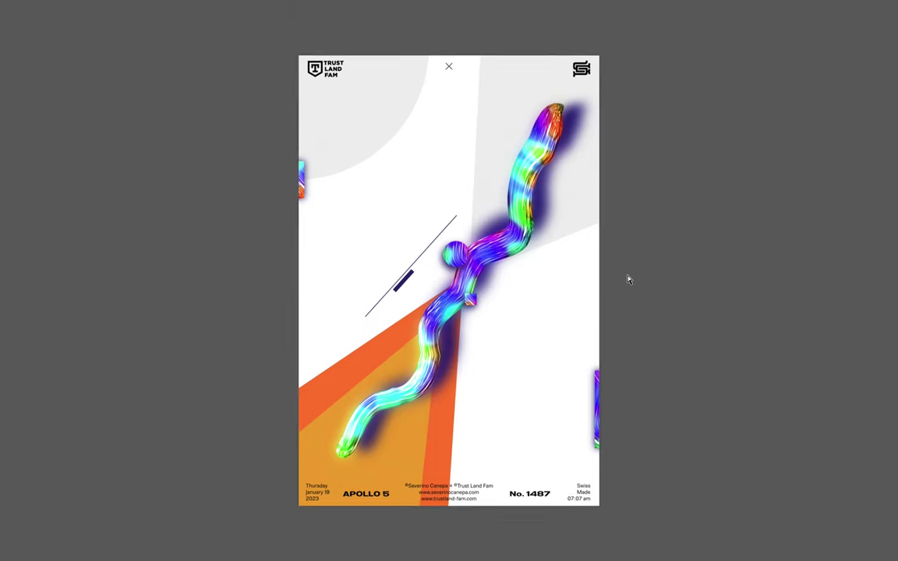
key("f")
left_click(409, 383)
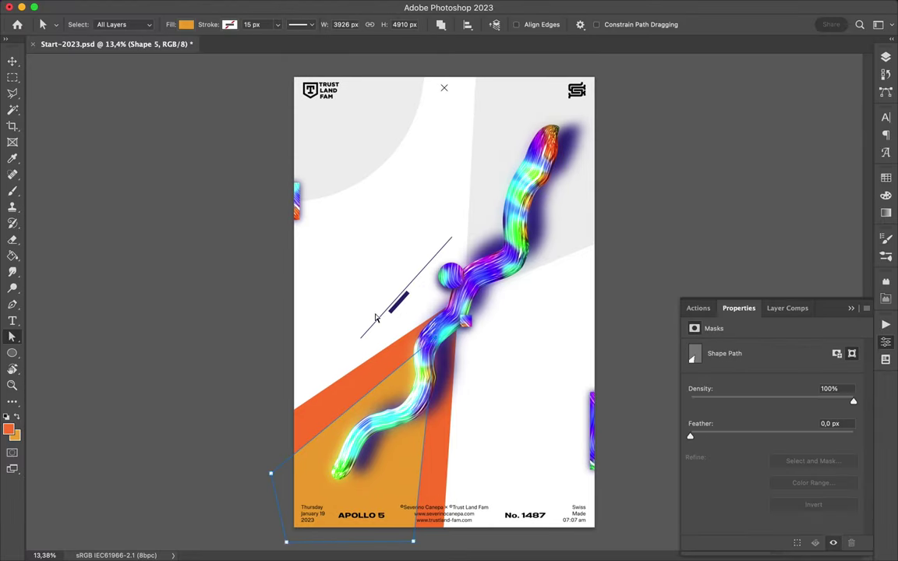
left_click(390, 399)
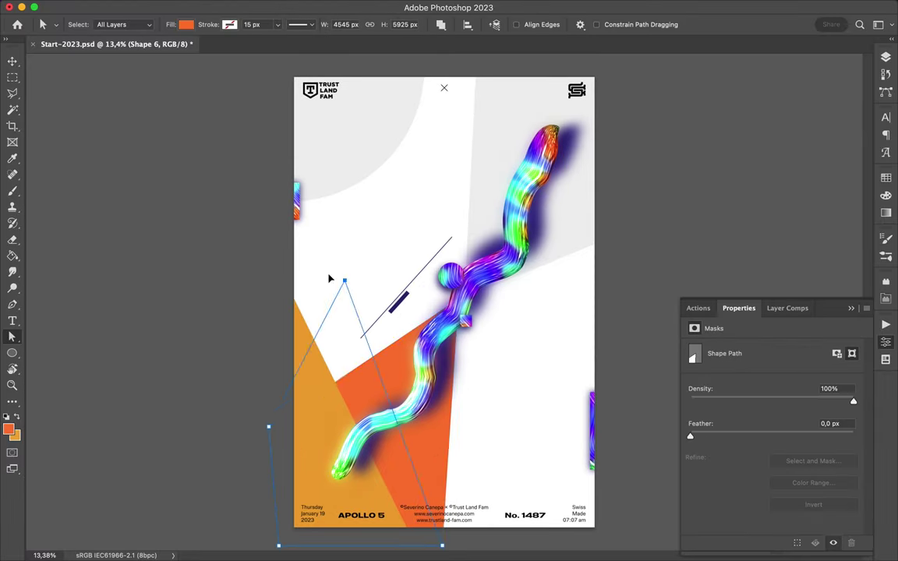
left_click(886, 57)
left_click(867, 72)
left_click_drag(779, 454, 778, 396)
key("v")
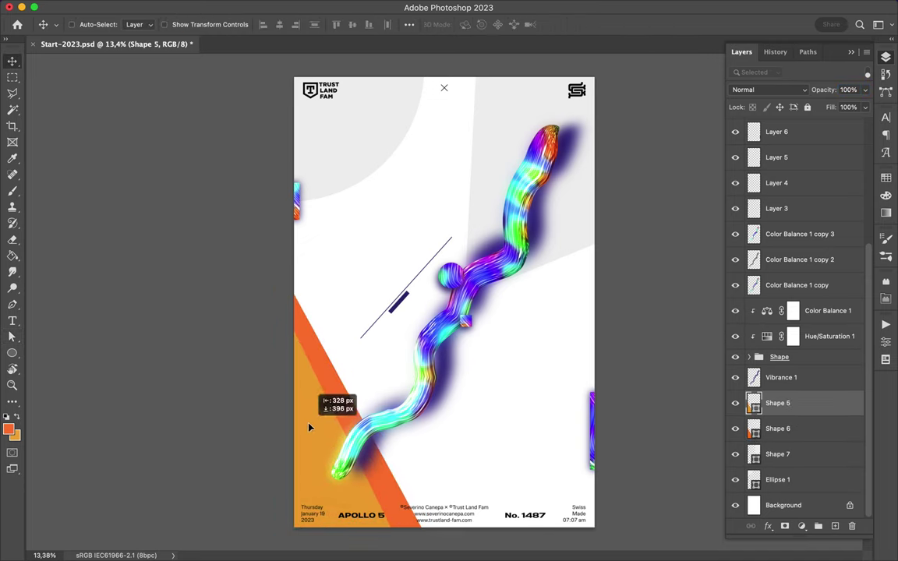
Stretch the grey wedge toward the lower right and draw a thin orange diagonal stripe.
left_click(488, 161, "super")
key("a")
mouse_move(488, 161)
left_mouse_down()
mouse_move(647, 340)
mouse_move(610, 421)
left_mouse_up()
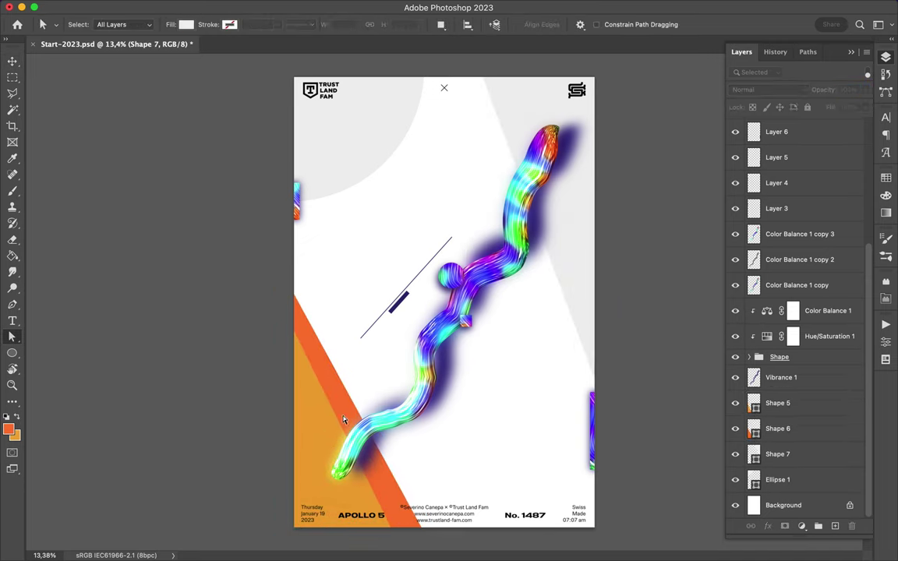
key("p")
left_click(476, 72)
left_click(475, 72)
left_click(211, 24)
left_click(124, 92)
Move the stripe layer below the circle, extend its top end, and lower the right-edge fragment.
key("v")
left_click_drag(779, 131, 787, 490)
key("a")
left_click(602, 419)
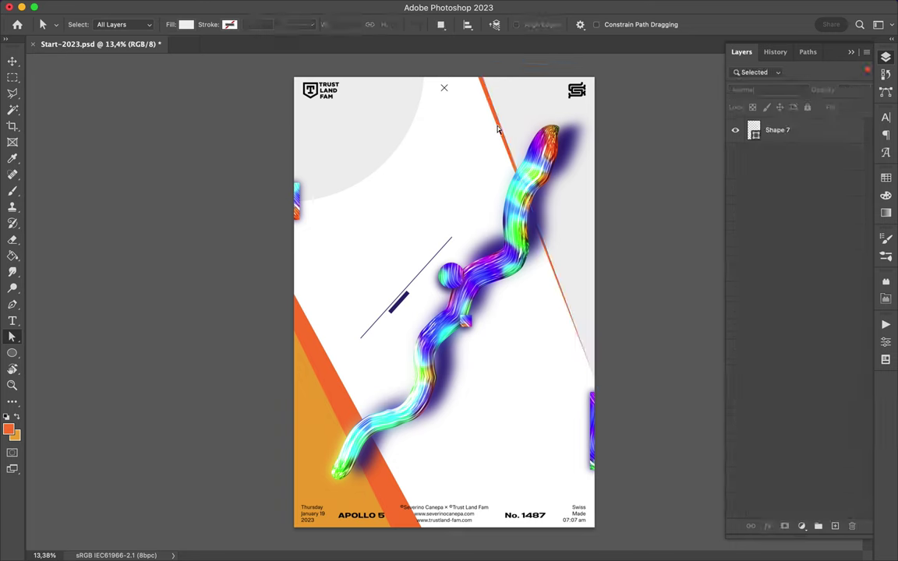
left_click(593, 399)
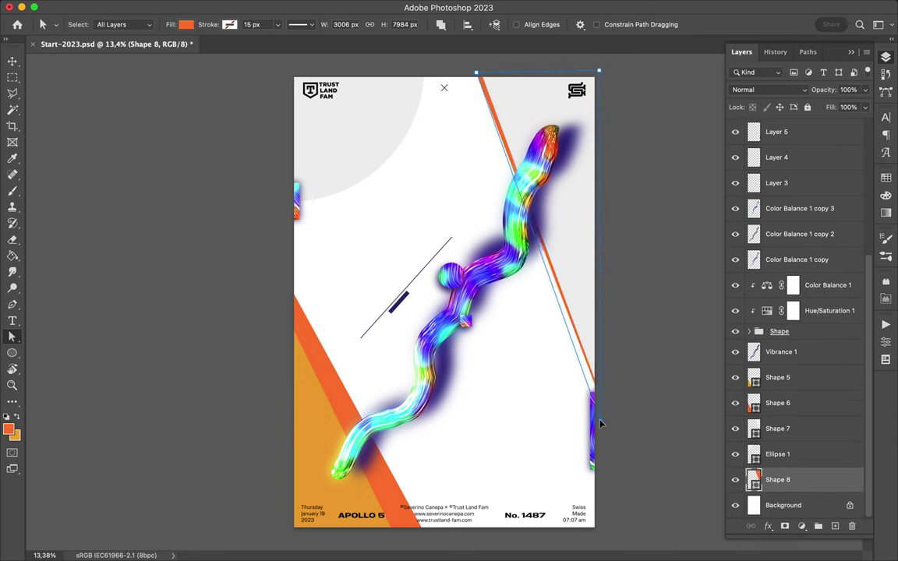
left_click_drag(476, 73, 480, 80)
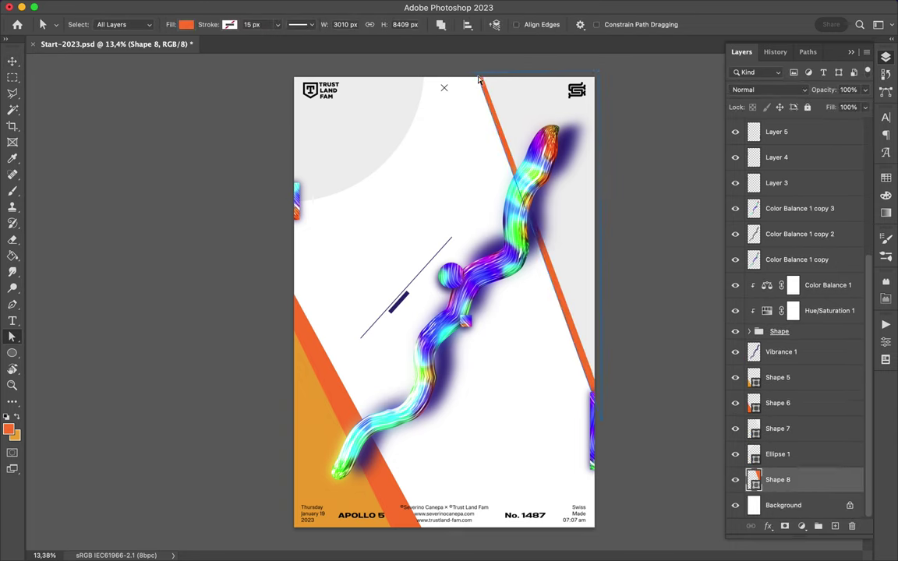
key("v")
left_click_drag(602, 440, 594, 414)
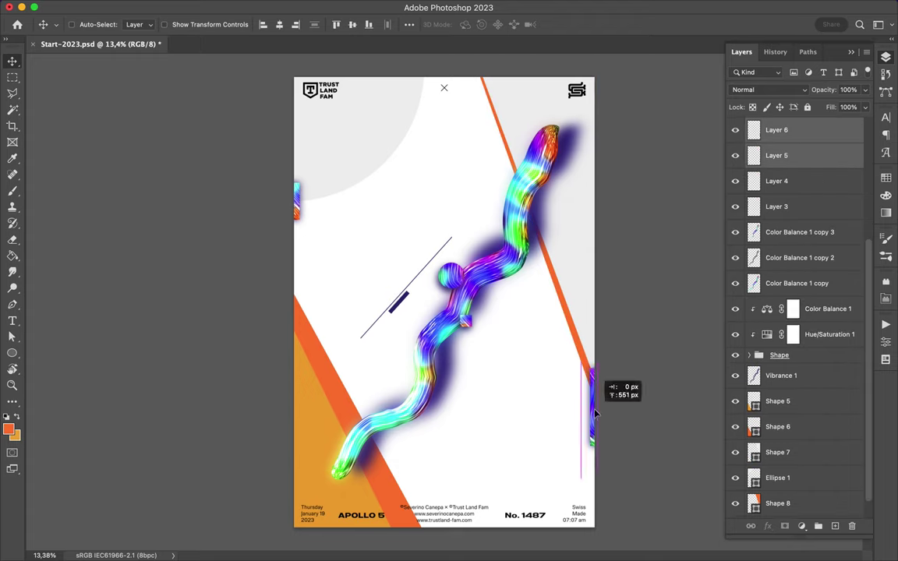
Copy a narrow vertical strip of the rainbow tube onto its own layer.
left_click(464, 236, "ctrl")
key("m")
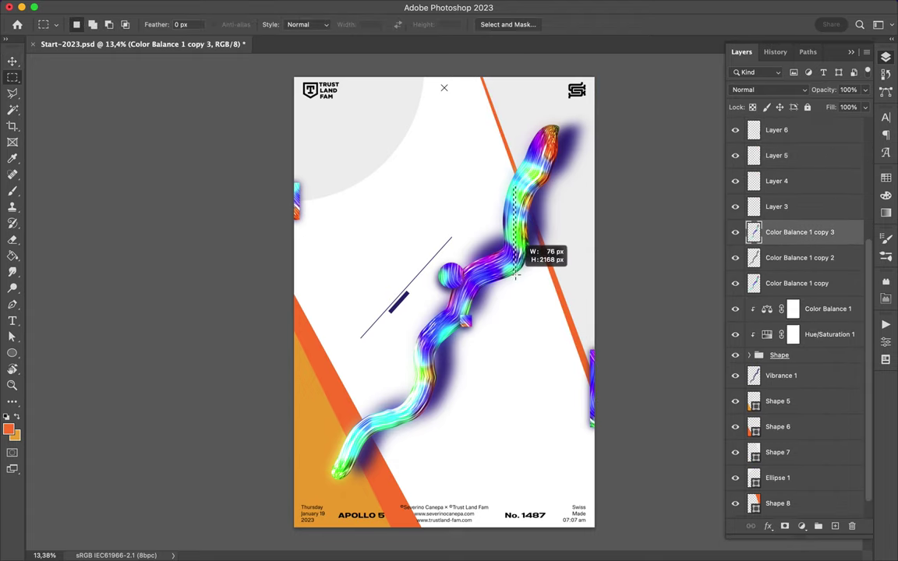
key("ctrl+j")
key("v")
left_click_drag(521, 273, 532, 365)
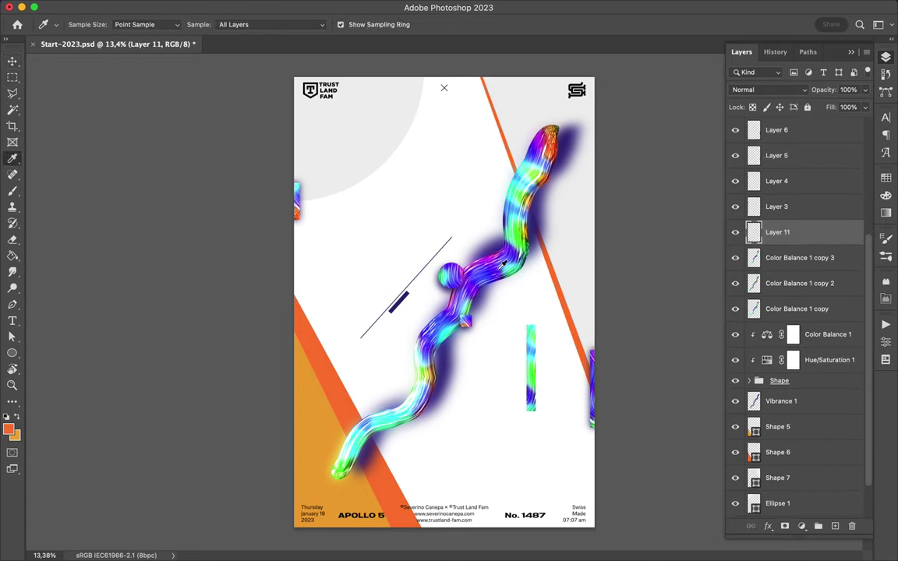
Add a new filled layer softened with Gaussian Blur, with its fill set to 74%.
key("shift+ctrl+alt+n")
key("g")
left_click(293, 6)
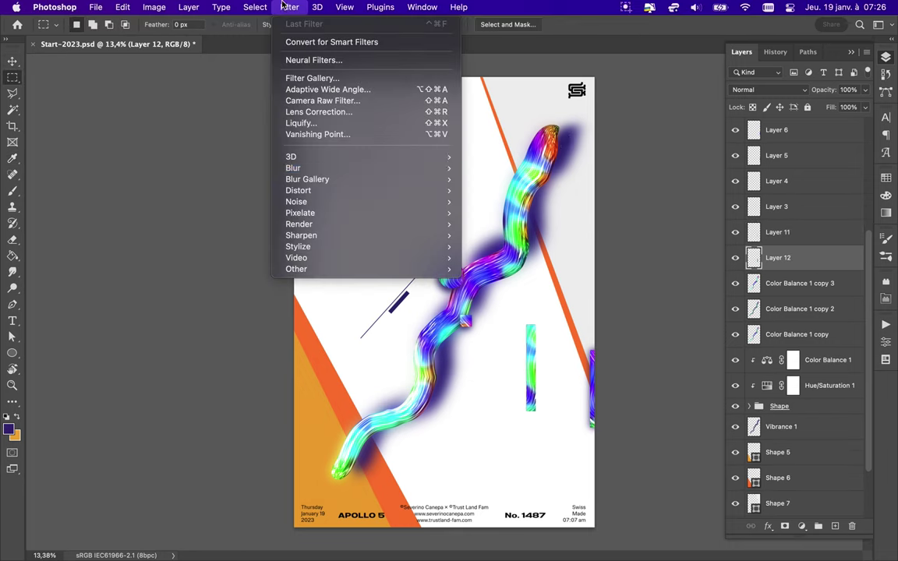
left_click(483, 269)
key("Return")
left_click(864, 107)
left_click_drag(864, 125, 850, 126)
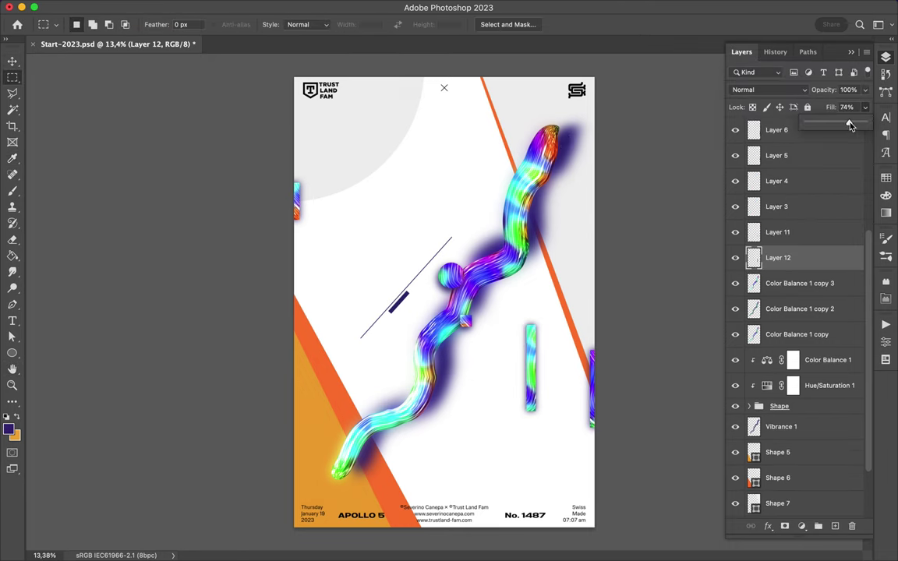
Move the strip and its blurred layer up across the tube's middle.
key("v")
left_click(777, 231, "shift")
mouse_move(530, 371)
left_mouse_down()
mouse_move(531, 288)
mouse_move(489, 287)
left_mouse_up()
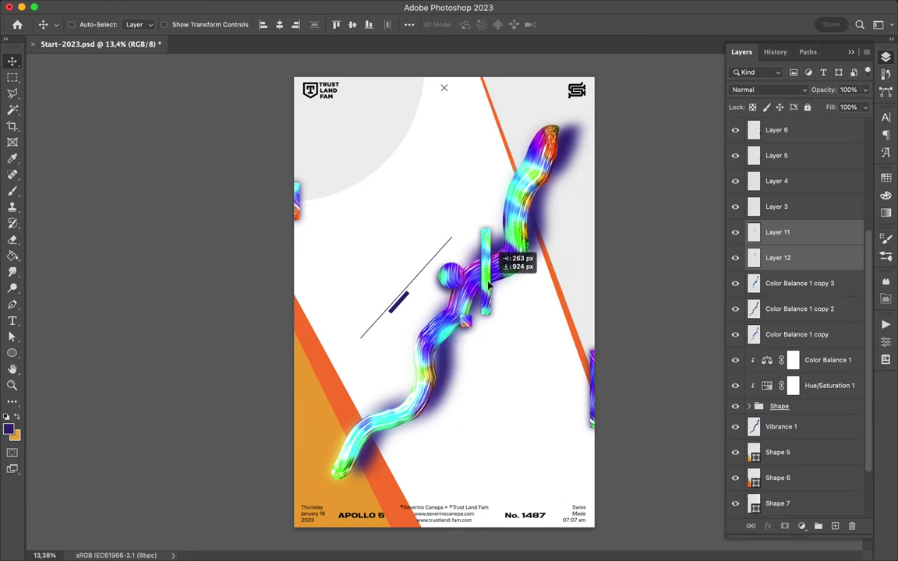
key("a")
left_click(424, 306)
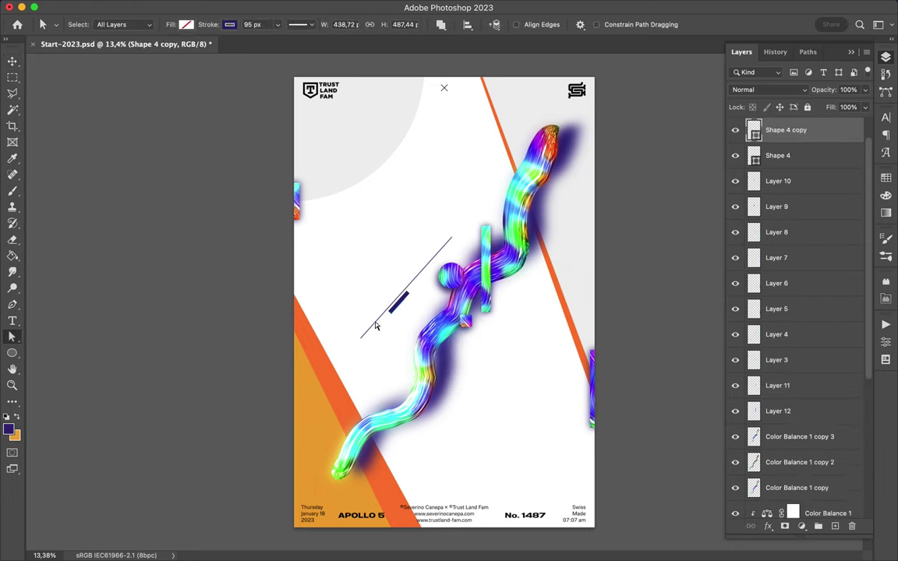
Rotate the thin diagonal line and nudge it slightly down and to the right.
key("ctrl+t")
left_click_drag(437, 216, 336, 249)
key("Return")
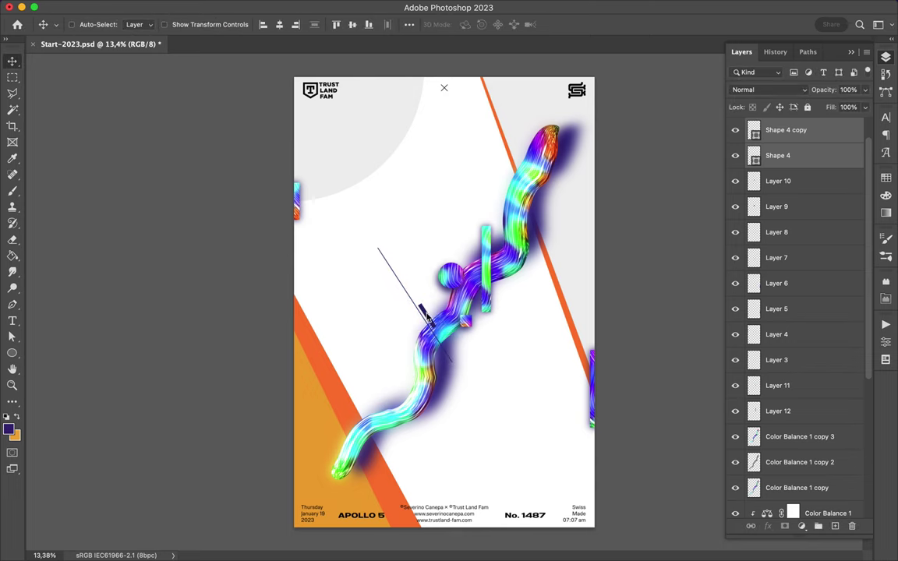
left_click(421, 310, "ctrl")
left_click_drag(453, 365, 462, 381)
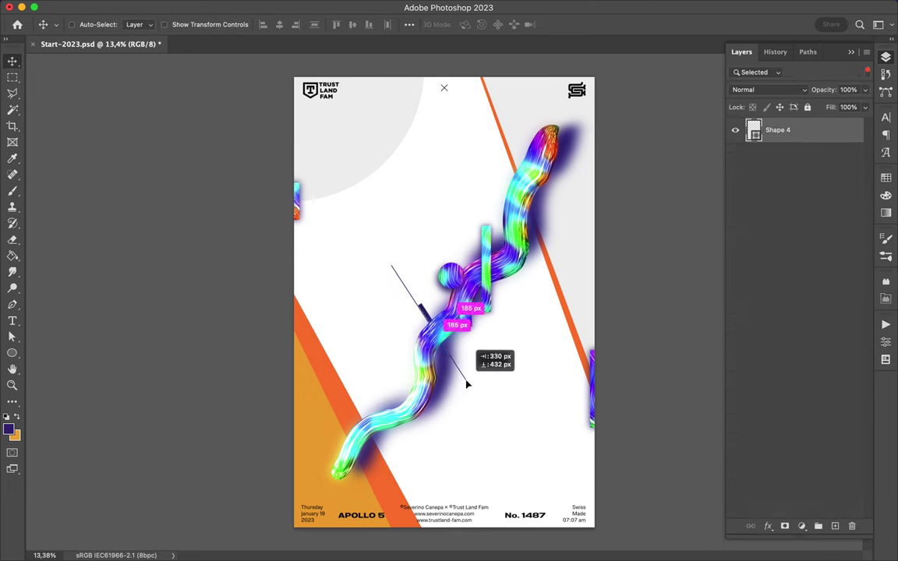
key("v")
left_click(494, 359, "ctrl")
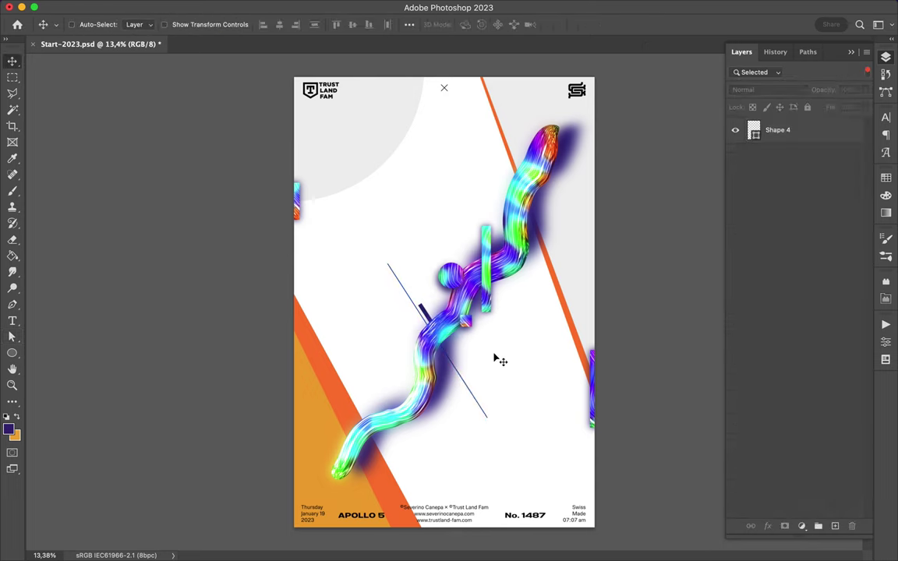
Draw a light grey triangular band across the poster's lower left.
key("p")
left_click(288, 538)
left_click(557, 533)
left_click(285, 256)
left_click(138, 24)
left_click(110, 88)
key("v")
key("a")
left_click(281, 302)
Copy an elliptical piece of the tube's end onto a new layer.
scroll(421, 516, "down", 2)
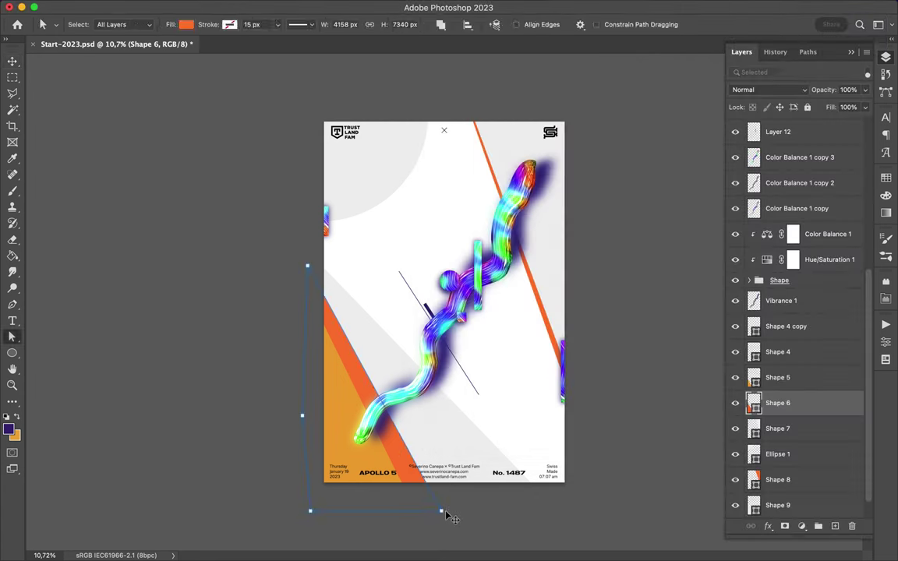
key("v")
scroll(471, 371, "up", 3)
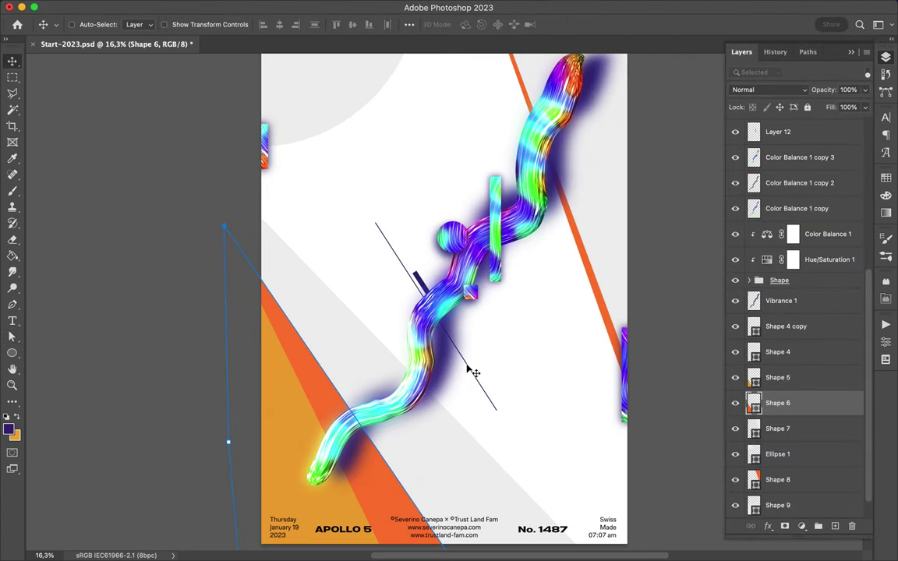
scroll(466, 364, "down", 1)
key("m")
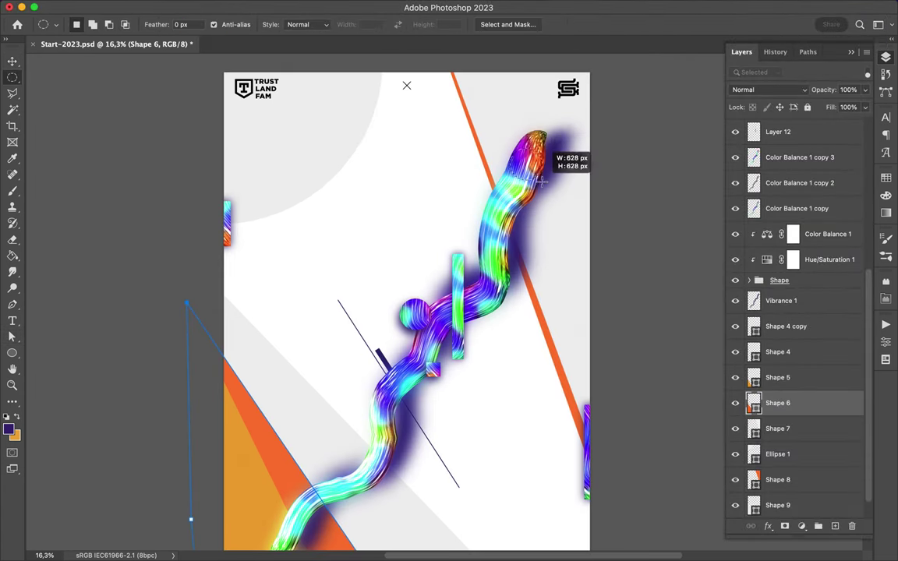
scroll(799, 389, "up", 5)
left_click(799, 416)
key("v")
left_click_drag(406, 76, 493, 325)
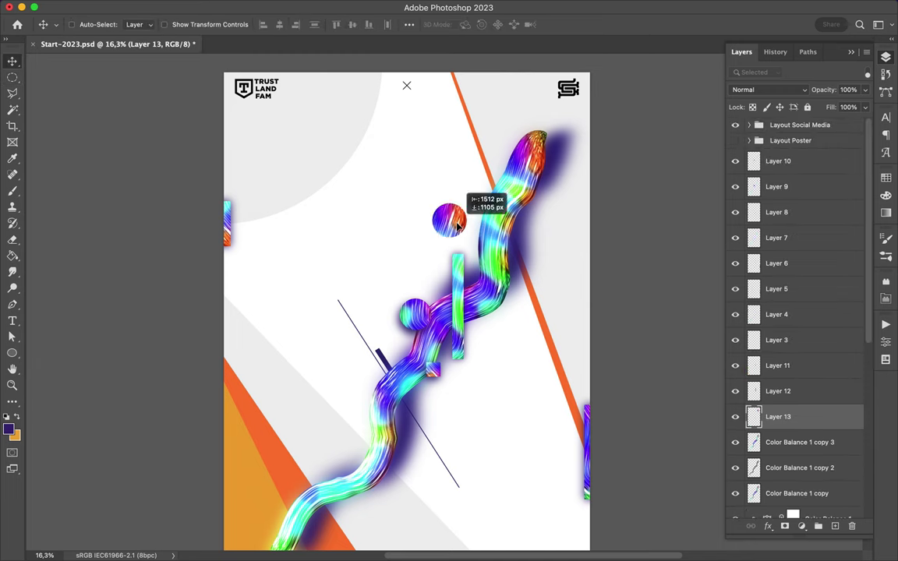
Duplicate the ball copy, transform both together, and place the ball right of the vertical bar.
key("ctrl+shift+alt+n")
key("b")
left_click(311, 7)
key("Escape")
key("v")
left_click(485, 345, "ctrl+shift")
key("ctrl+t")
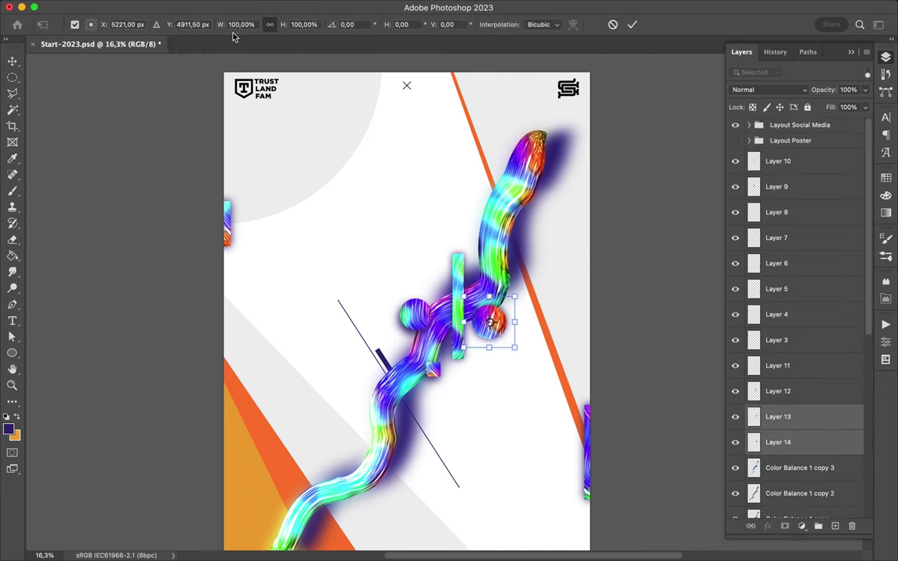
key("Return")
left_click_drag(507, 308, 506, 294)
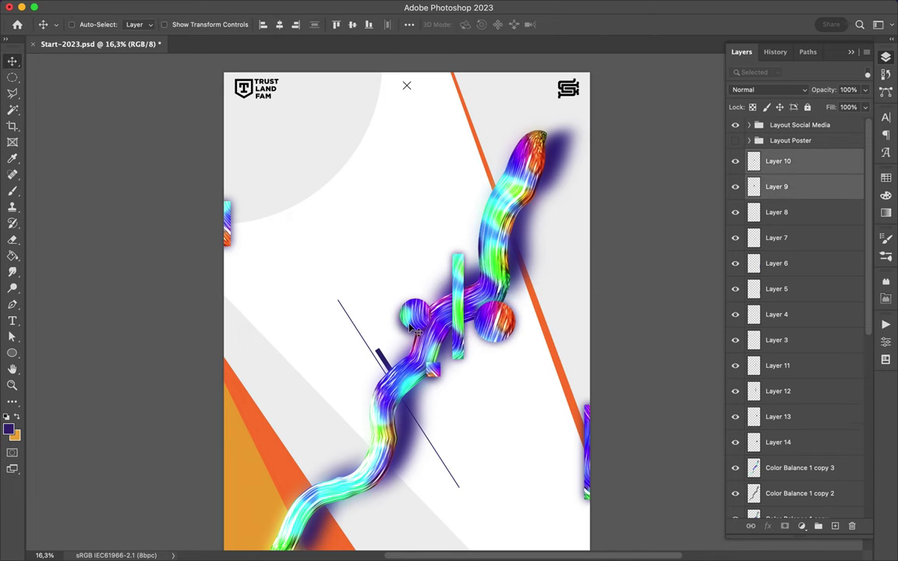
scroll(439, 341, "down", 3)
scroll(438, 341, "up", 1)
left_click(433, 351, "ctrl")
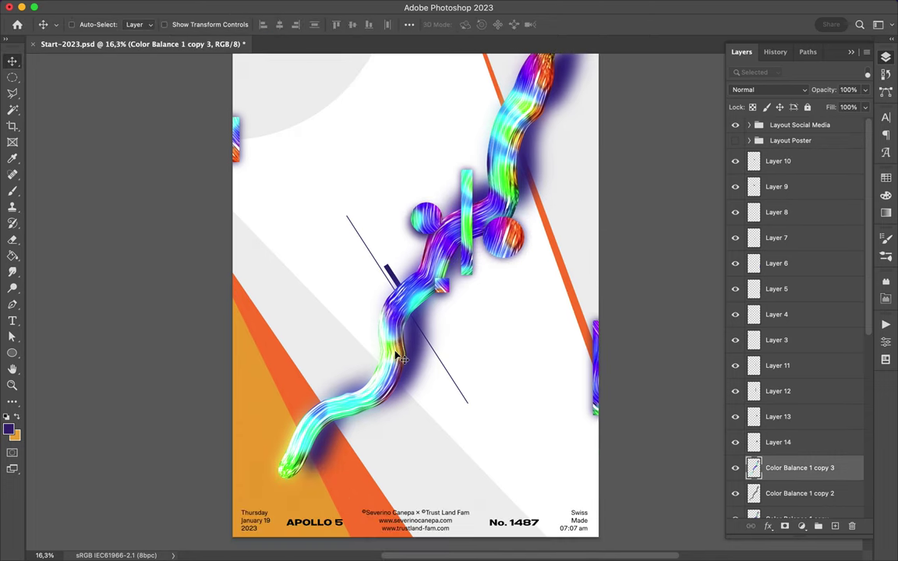
Copy a lassoed piece of the thin line onto its own layer, keeping Normal blending.
key("l")
left_click(405, 337)
key("ctrl+j")
key("v")
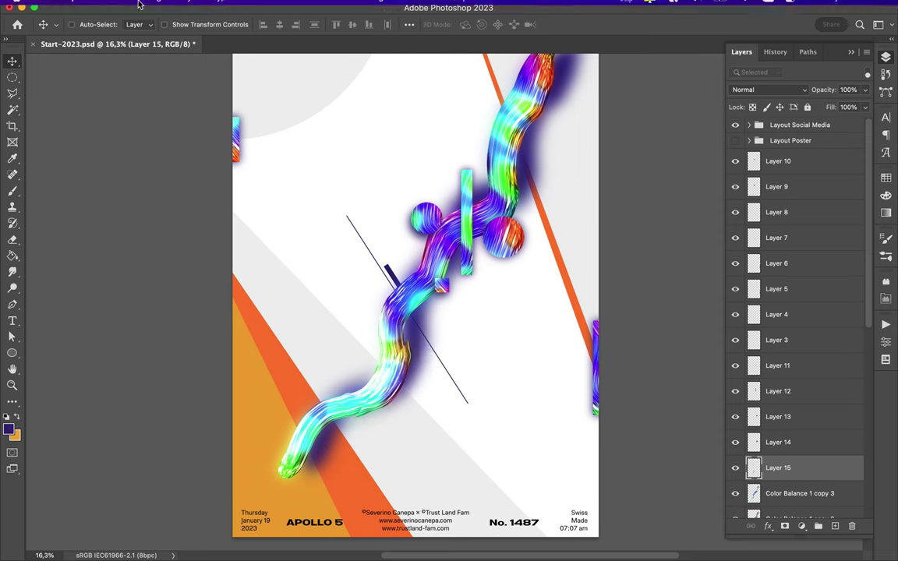
scroll(604, 377, "down", 2)
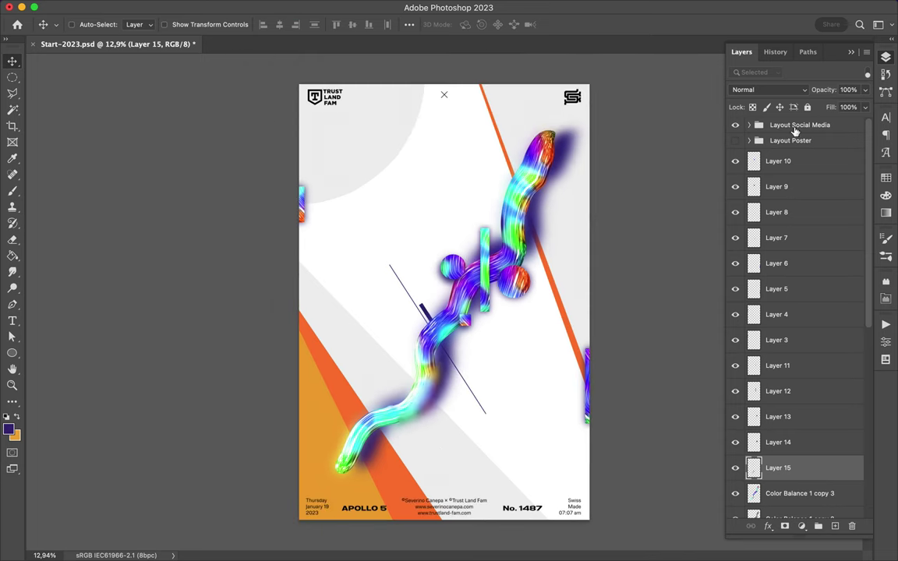
left_click(768, 90)
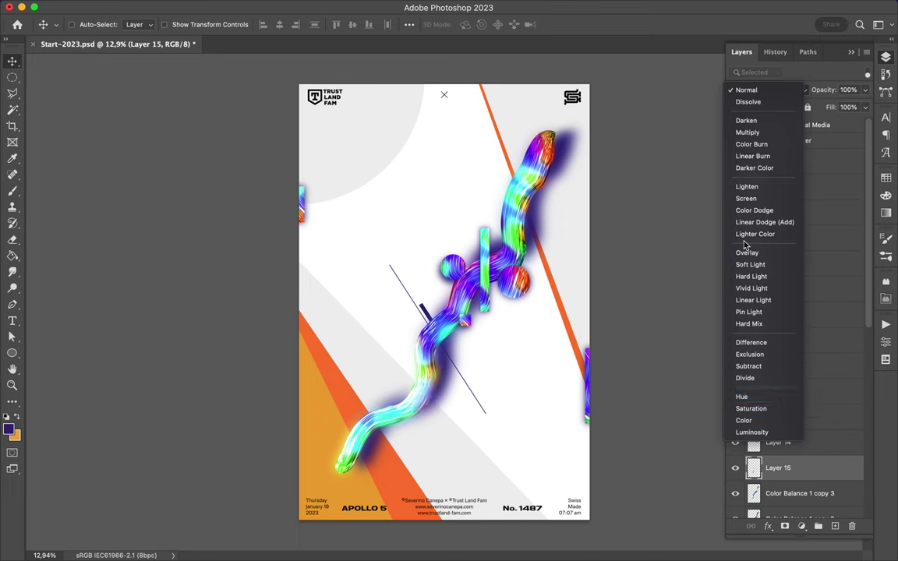
key("Escape")
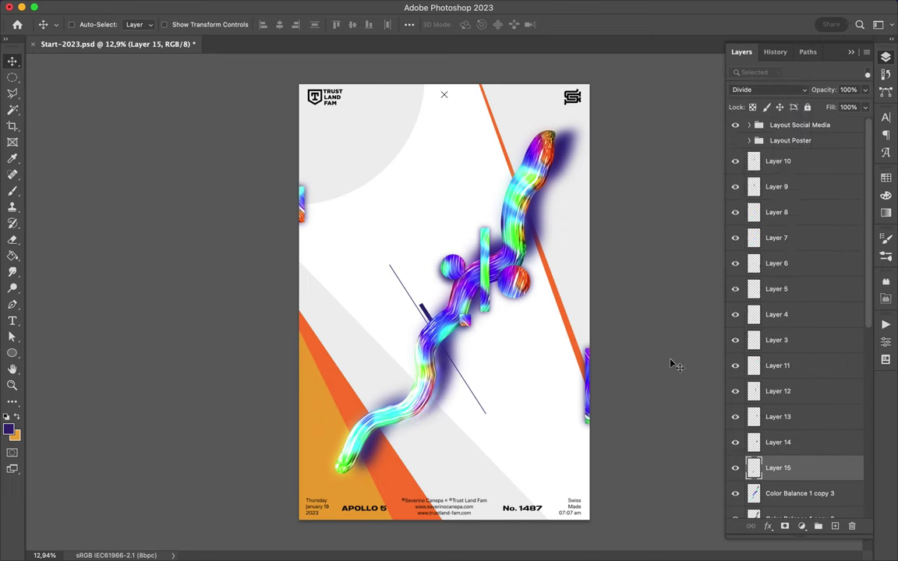
left_click(799, 494)
Copy the tube's top end to Layer 16 with the Polygonal Lasso, leaving blending at Normal.
key("l")
double_click(569, 132)
key("ctrl+j")
key("v")
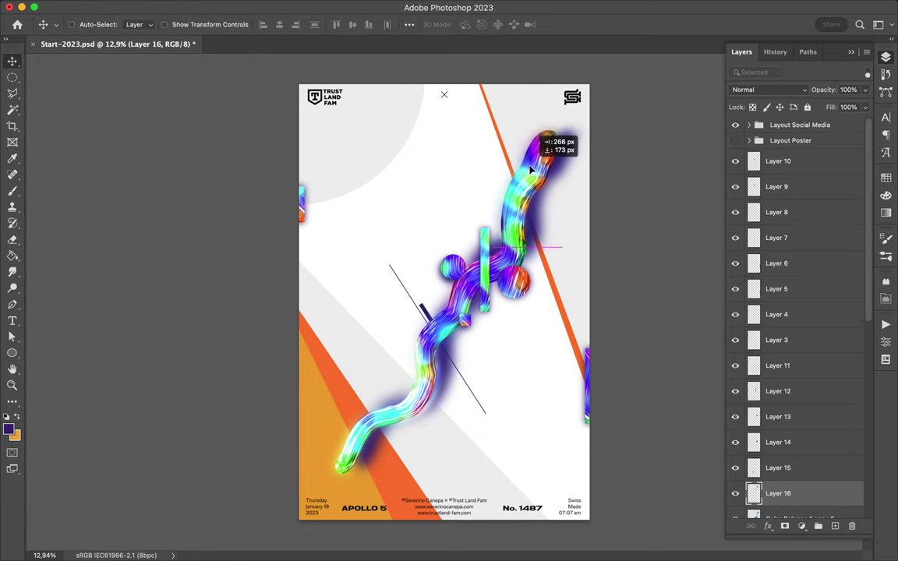
left_click(767, 90)
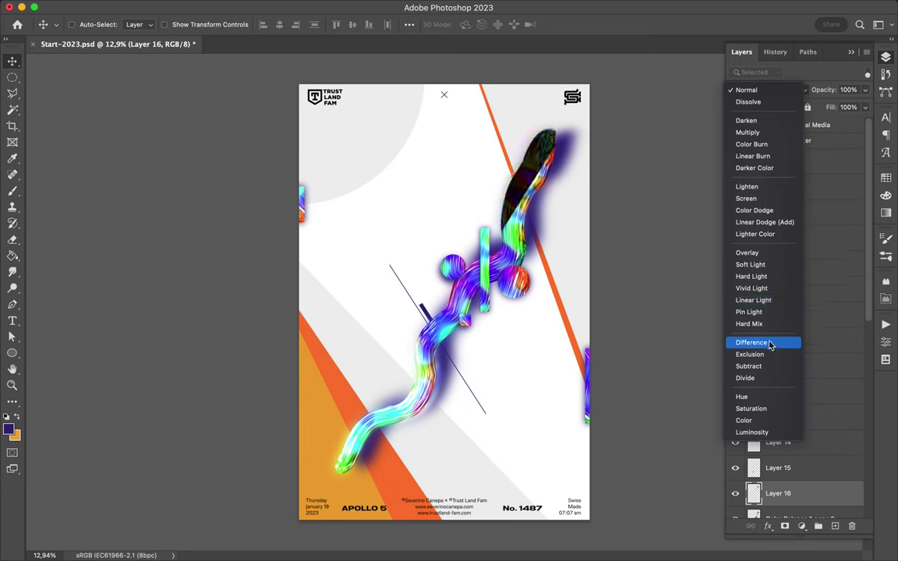
key("Escape")
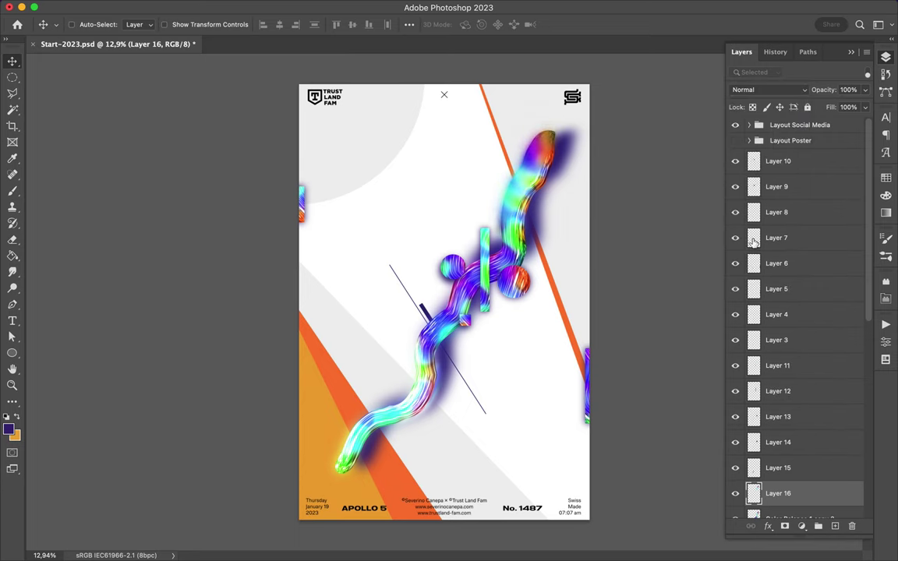
left_click(768, 90)
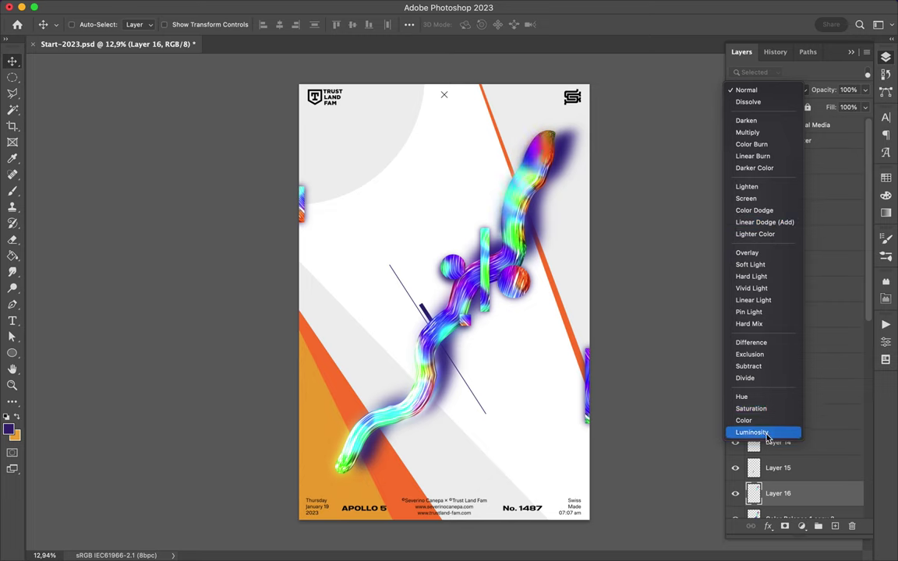
key("Escape")
key("u")
left_click(138, 24)
Draw an orange circle over the tube's middle and move Ellipse 2 below Shape 8.
left_click(62, 91)
left_click_drag(437, 210, 554, 328)
left_click(886, 57)
left_click_drag(779, 211, 779, 472)
key("v")
key("a")
Turn the circle into a ring with no fill and a thick orange stroke, placed lower right.
left_click(186, 24)
left_click(110, 100)
left_click(258, 25)
key("Return")
key("v")
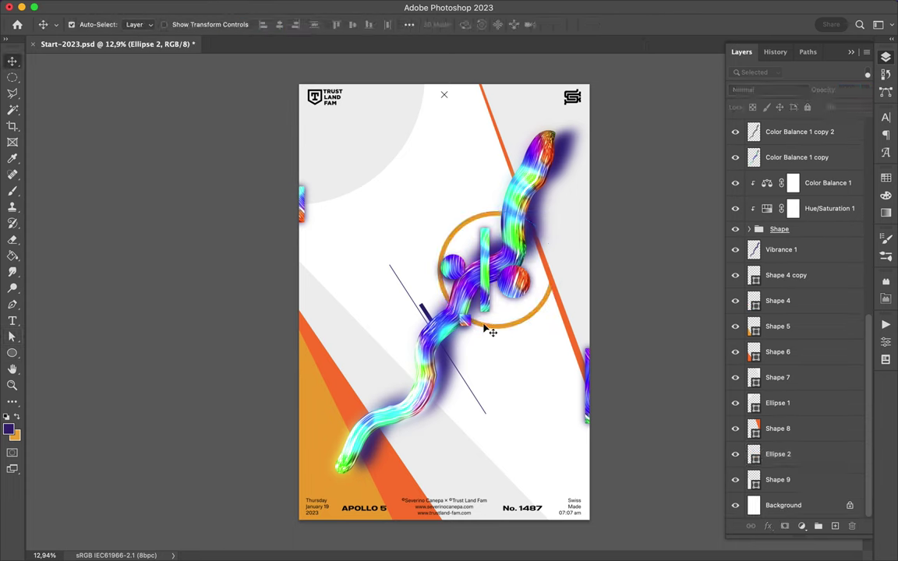
key("ctrl+t")
key("Return")
left_click_drag(536, 276, 546, 265)
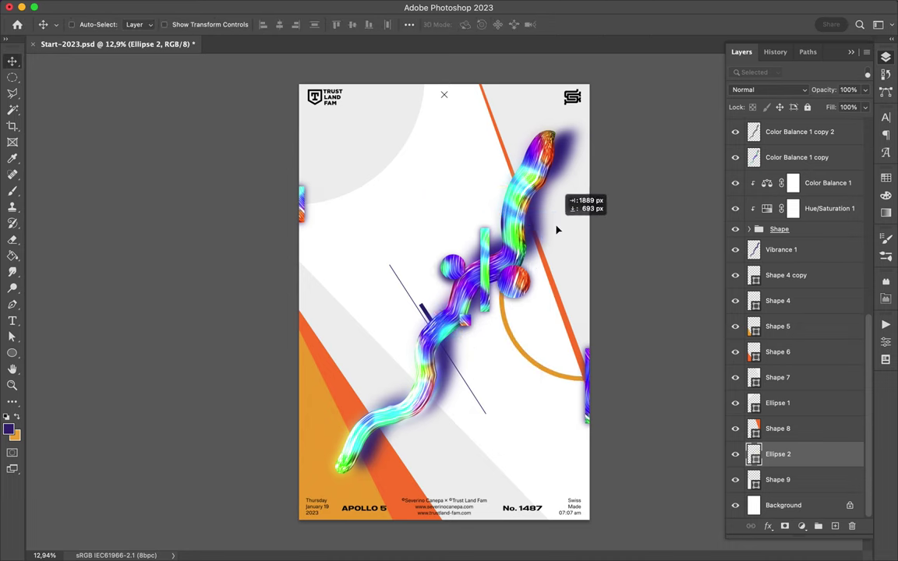
Alt-drag ring copies to the left edge and near the top.
left_click_drag(546, 265, 312, 350)
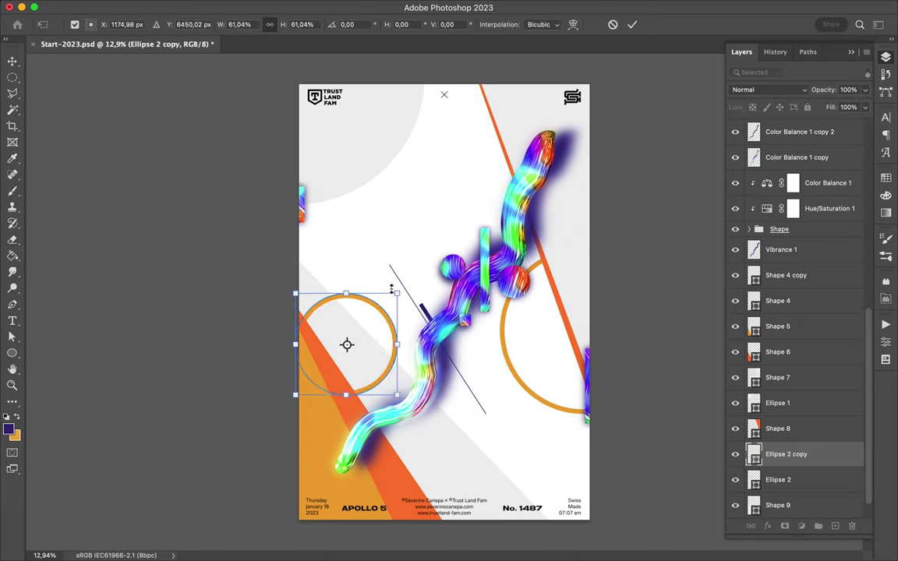
left_click_drag(380, 270, 331, 248)
left_click_drag(505, 129, 468, 140)
key("a")
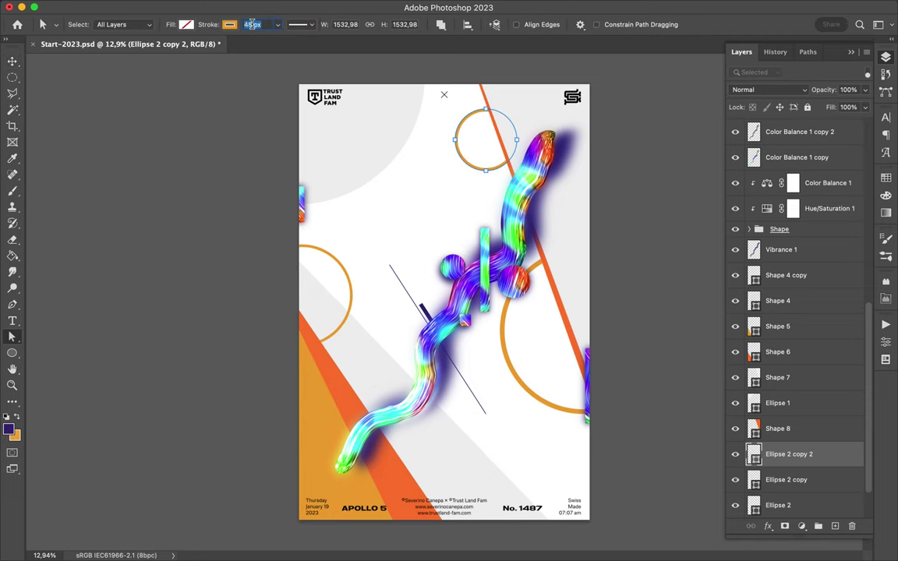
key("v")
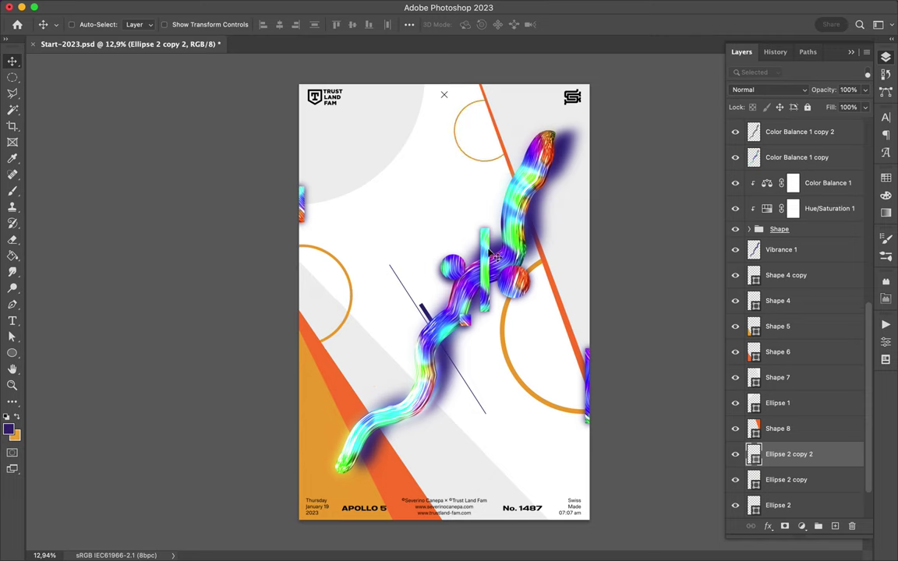
left_click_drag(318, 267, 322, 258)
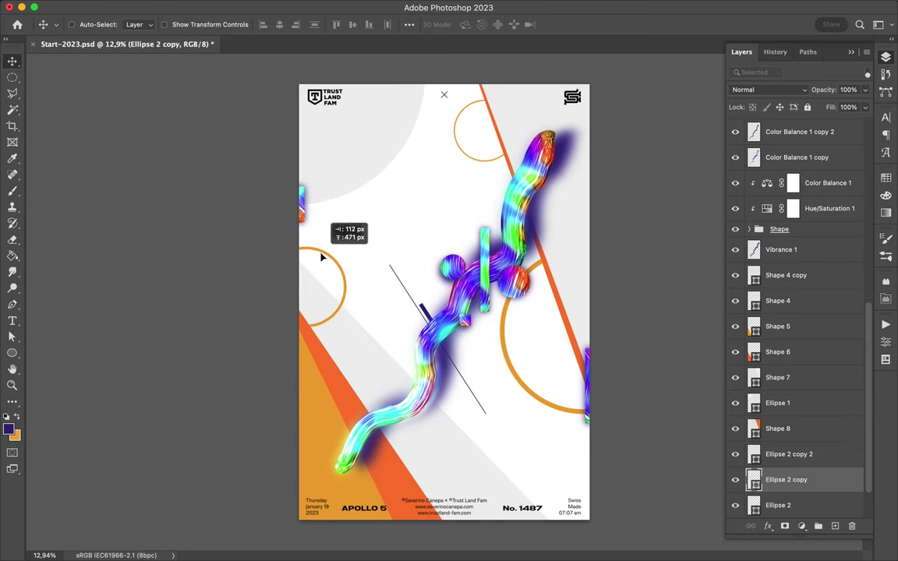
Shrink the ring near the top with Free Transform.
key("alt+bracketleft")
key("a")
key("v")
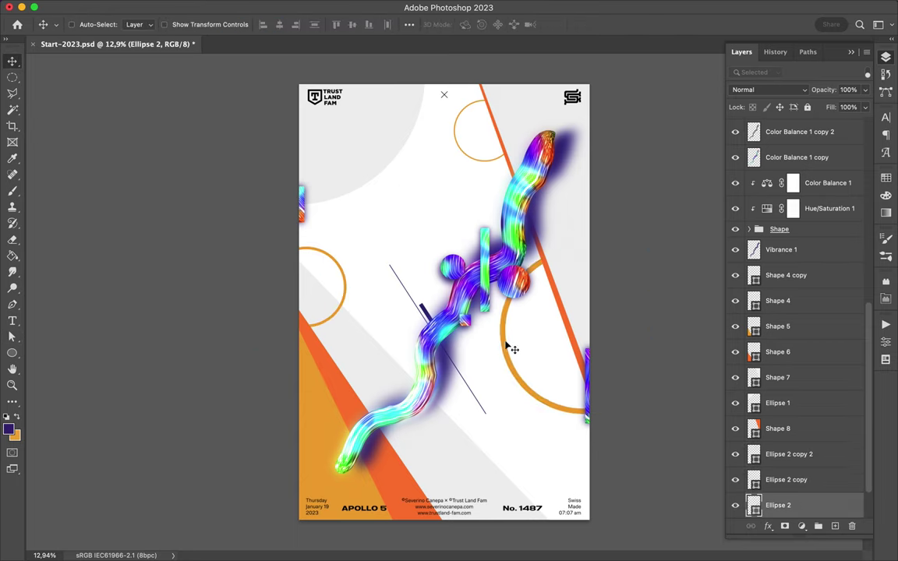
left_click(486, 162)
key("ctrl+t")
left_click_drag(453, 100, 474, 120)
key("Return")
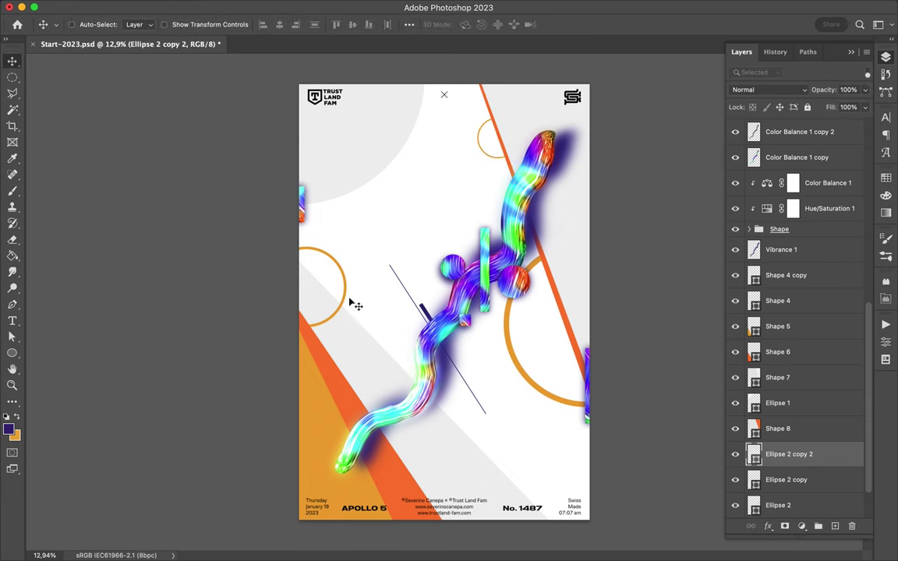
Duplicate the ring layer and move the copy above Vibrance 1.
key("ctrl+j")
left_click_drag(787, 427, 787, 239)
key("a")
left_click(186, 25)
Fill the copied circle white, place it near the logo, and add two scaled duplicates.
left_click(107, 91)
key("v")
left_click_drag(275, 105, 369, 92)
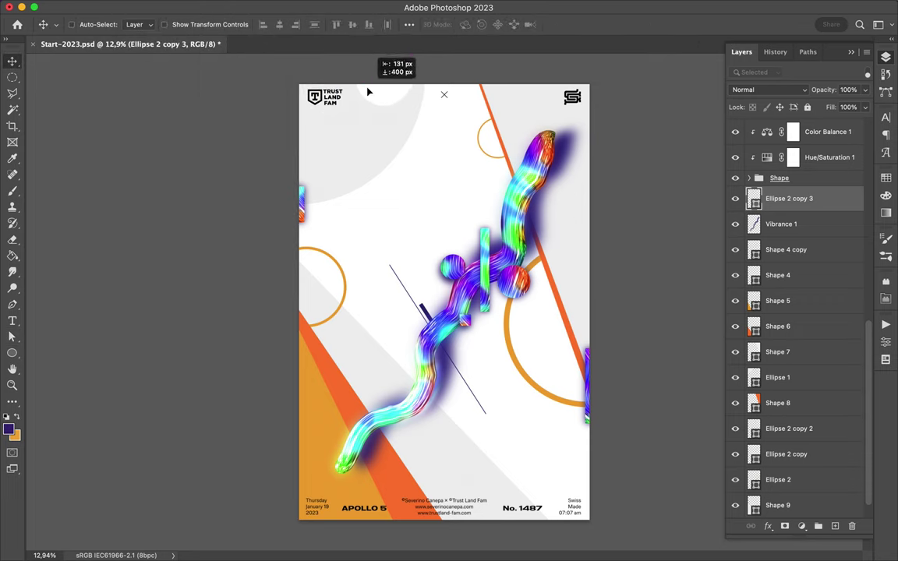
key("ctrl+j")
key("ctrl+t")
key("Return")
key("ctrl+j")
key("ctrl+t")
key("Return")
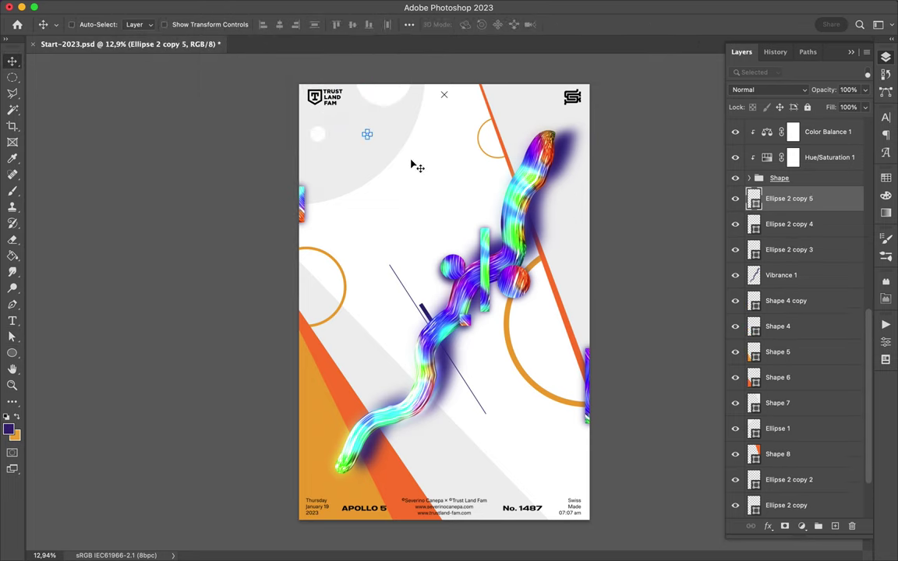
Draw a small orange dot inside the right ring and copy it twice.
key("m")
key("u")
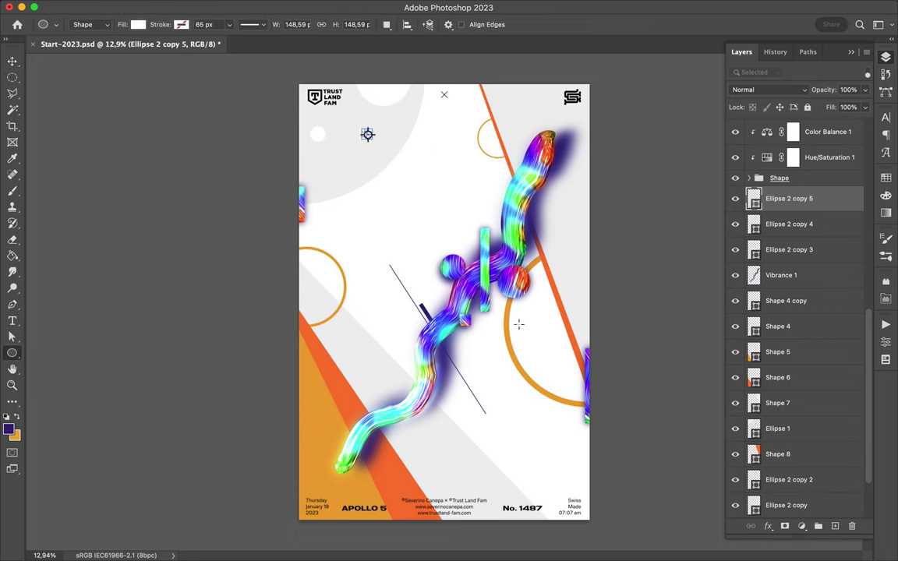
left_click_drag(513, 326, 523, 335)
key("v")
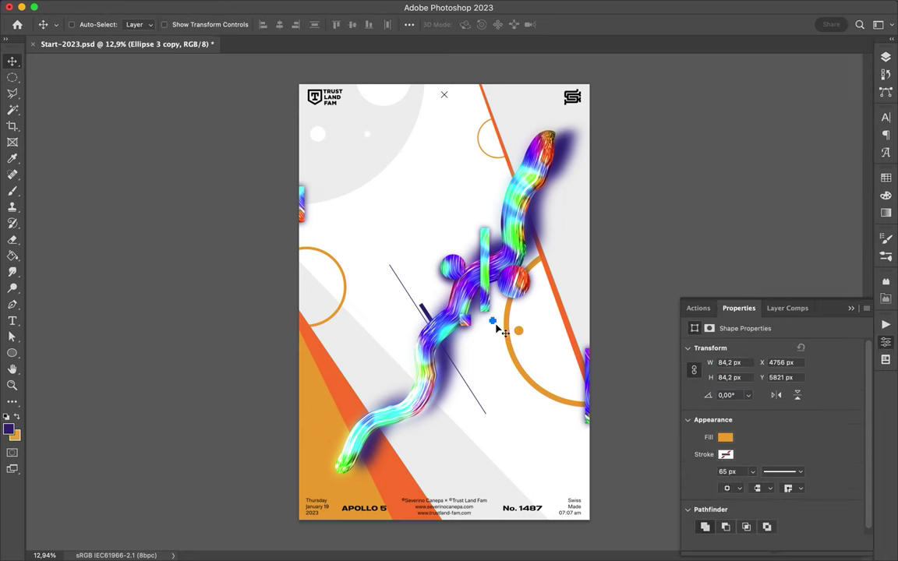
scroll(496, 330, "up", 5)
left_click_drag(467, 369, 405, 452)
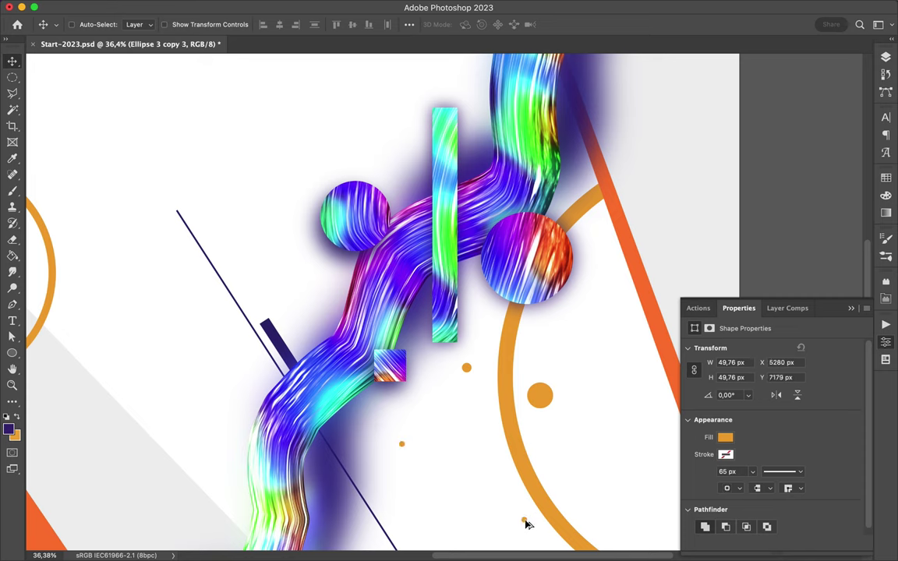
scroll(526, 524, "down", 4)
mouse_move(526, 523)
left_mouse_down()
mouse_move(510, 340)
mouse_move(511, 378)
left_mouse_up()
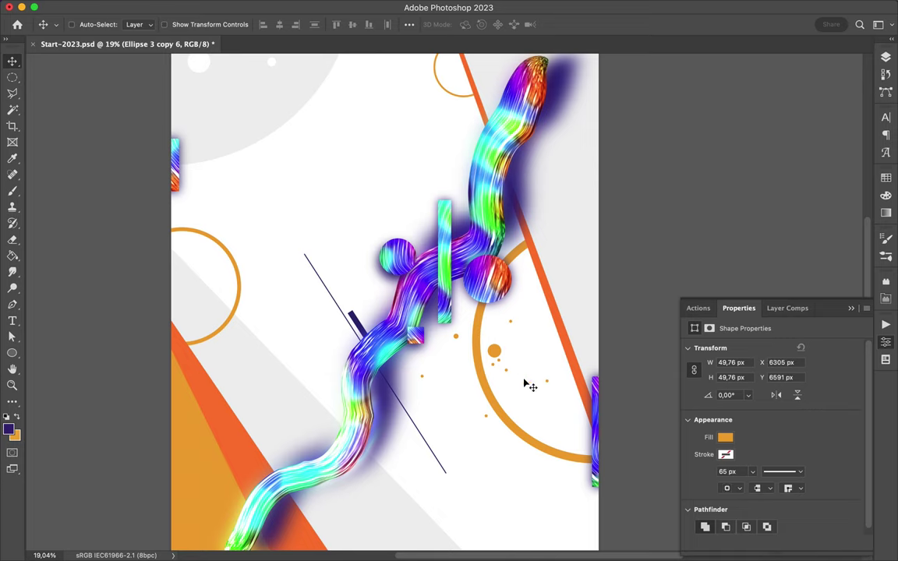
Scatter more orange dots inside the ring and bring the grey circle lower right.
left_click_drag(488, 334, 499, 340)
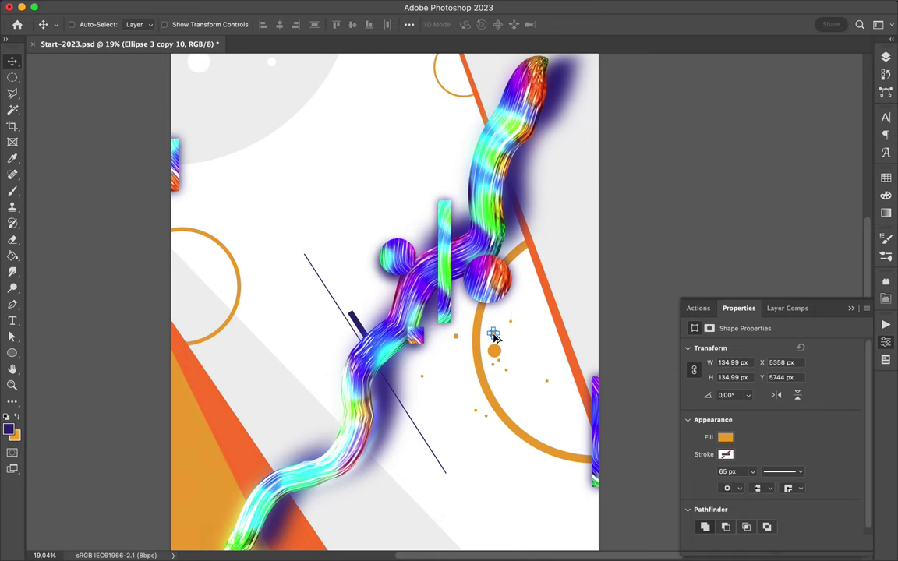
scroll(487, 431, "down", 3)
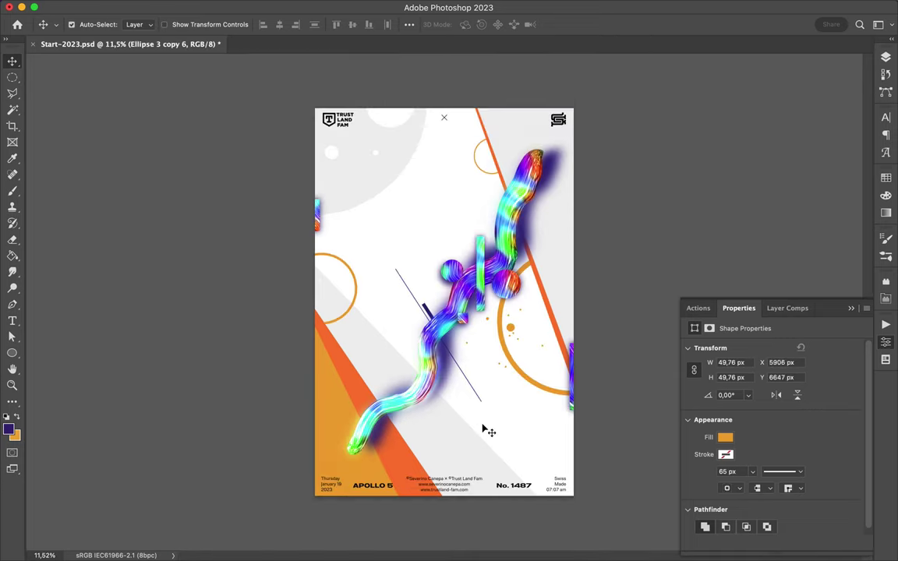
scroll(514, 386, "up", 3)
left_click_drag(543, 340, 543, 358)
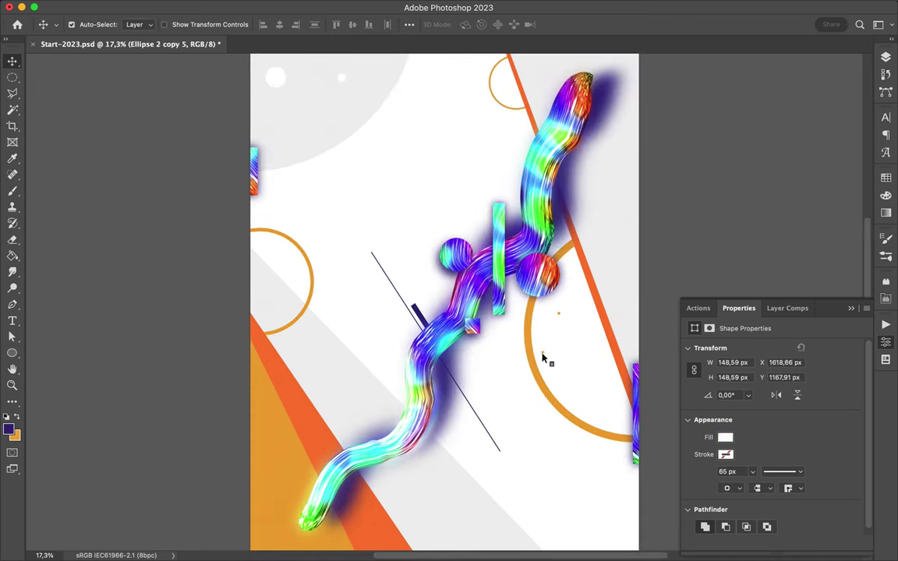
scroll(559, 318, "down", 3)
left_click_drag(653, 400, 583, 300)
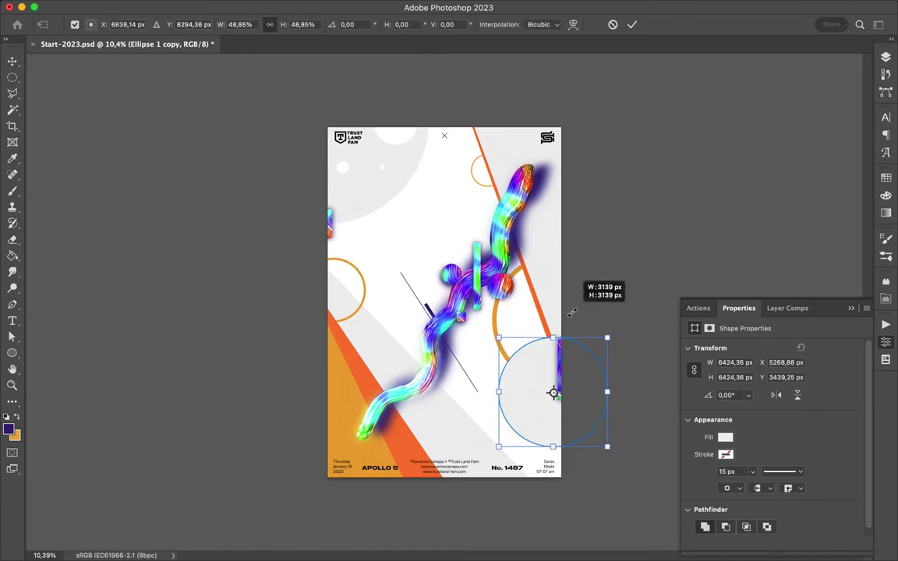
Send the grey circle to the back behind the orange ring and start a pen shape.
key("ctrl+shift+bracketleft")
left_click_drag(557, 416, 576, 387)
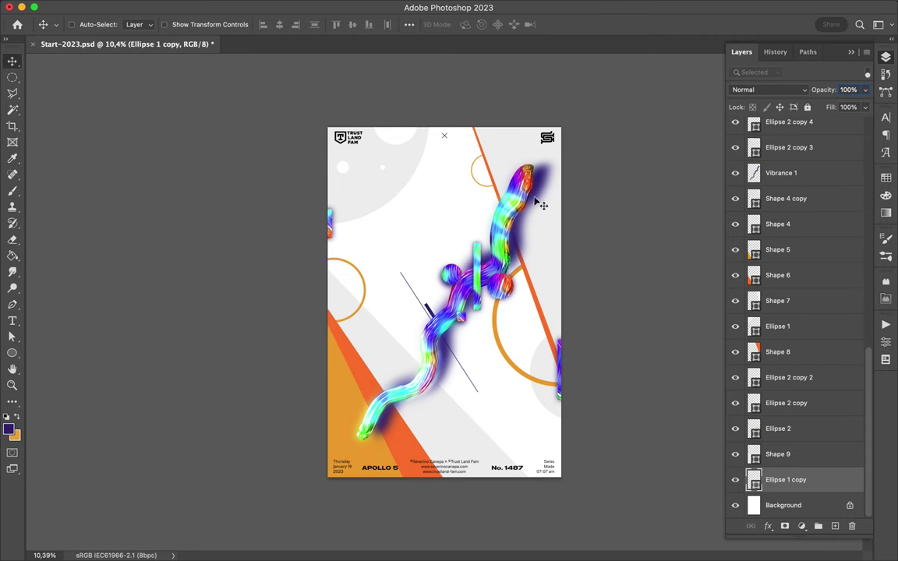
key("p")
left_click(520, 123)
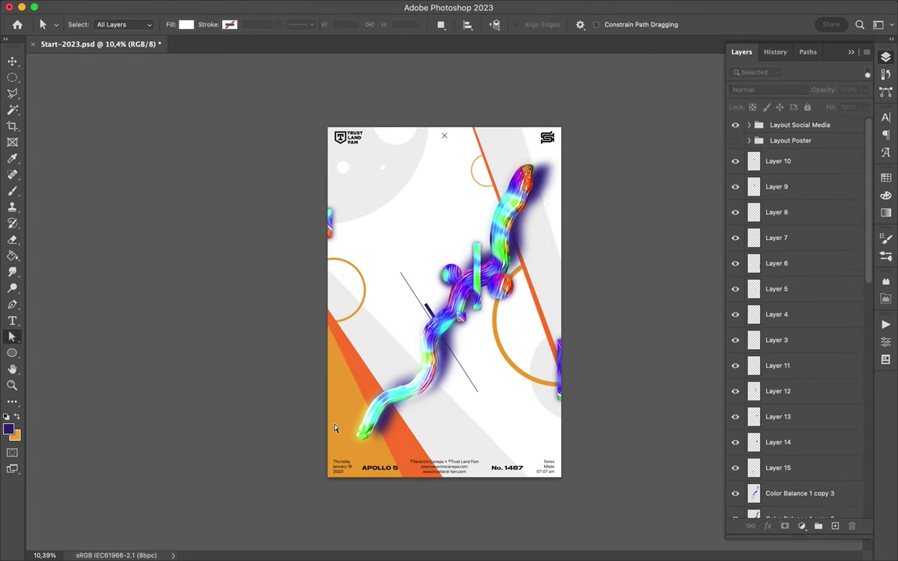
key("a")
Move Shape 11 below the Layout Poster group and position the white shape at bottom left.
left_click_drag(778, 129, 787, 173)
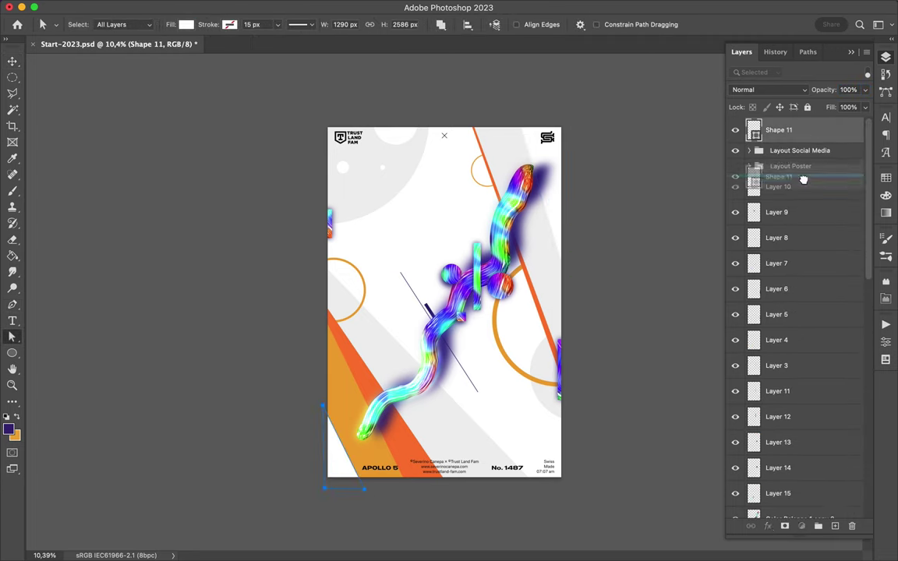
left_click(381, 464)
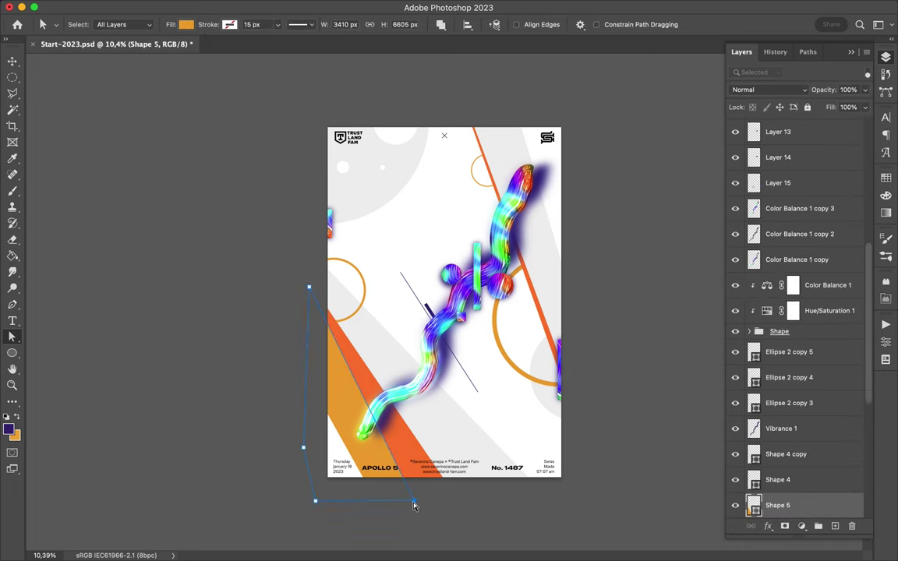
left_click(336, 452)
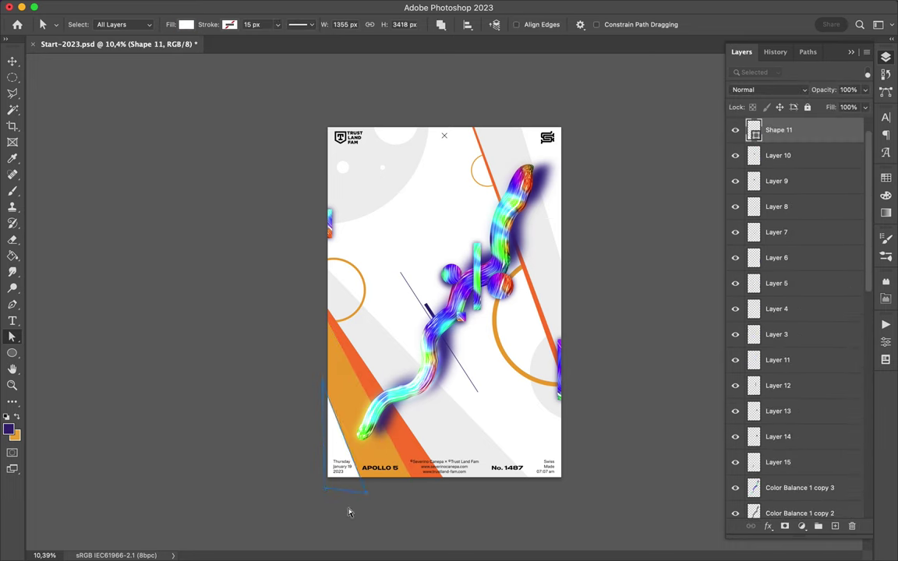
key("v")
left_click(308, 401)
key("Return")
left_click_drag(308, 402, 323, 458)
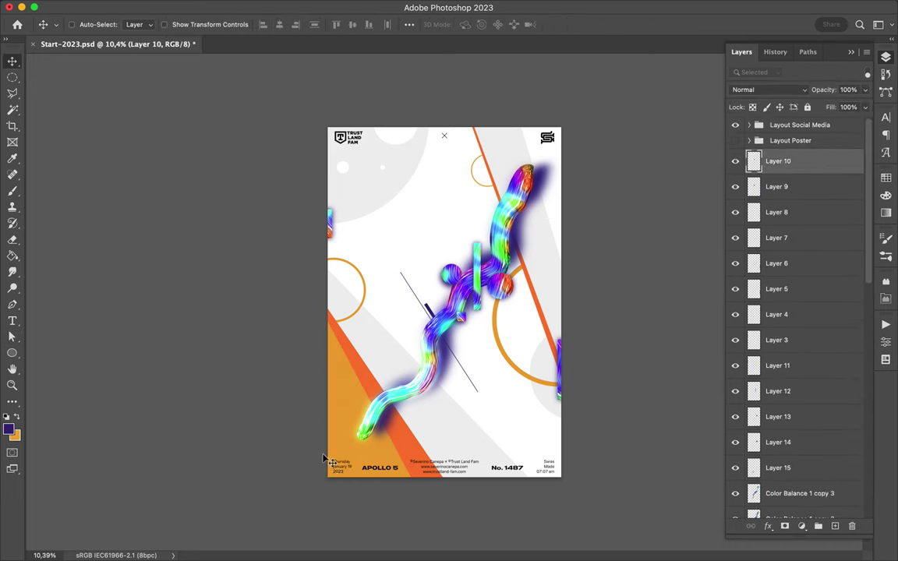
key("t")
left_click(387, 230)
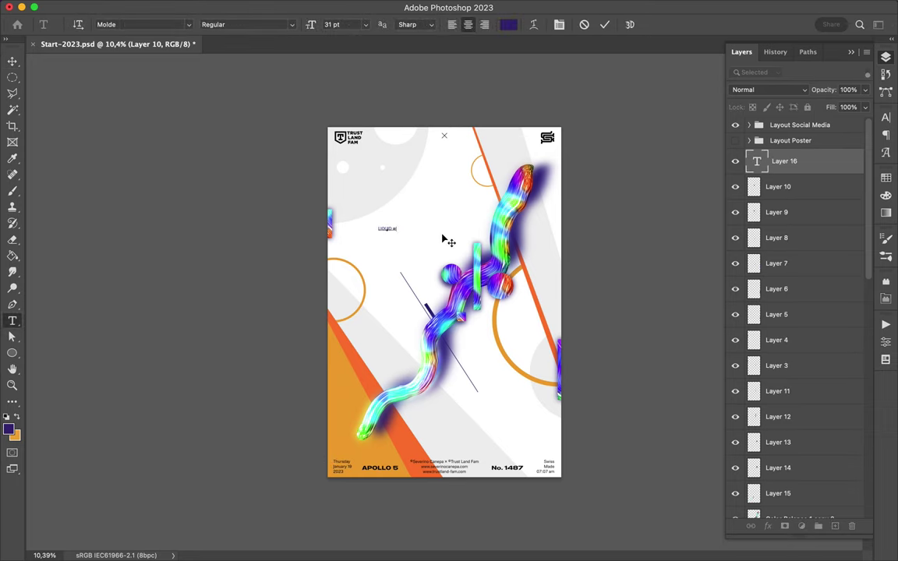
Set the LIQUID #18 text to TT Travels DemiBold, 51 pt, tracking 1000.
key("Escape")
left_click(886, 117)
left_click(808, 135)
scroll(764, 260, "down", 10)
left_click(670, 199)
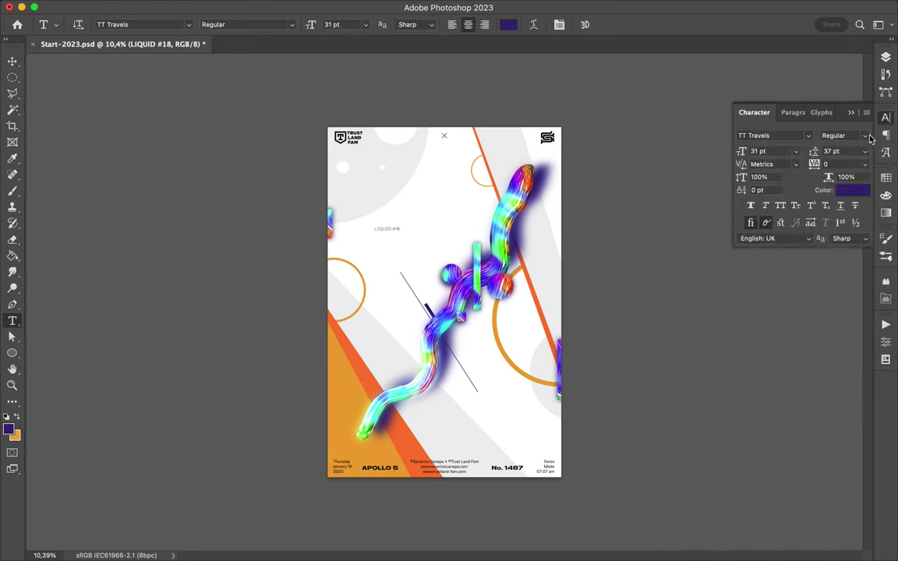
left_click(865, 135)
left_click(741, 163)
key("r")
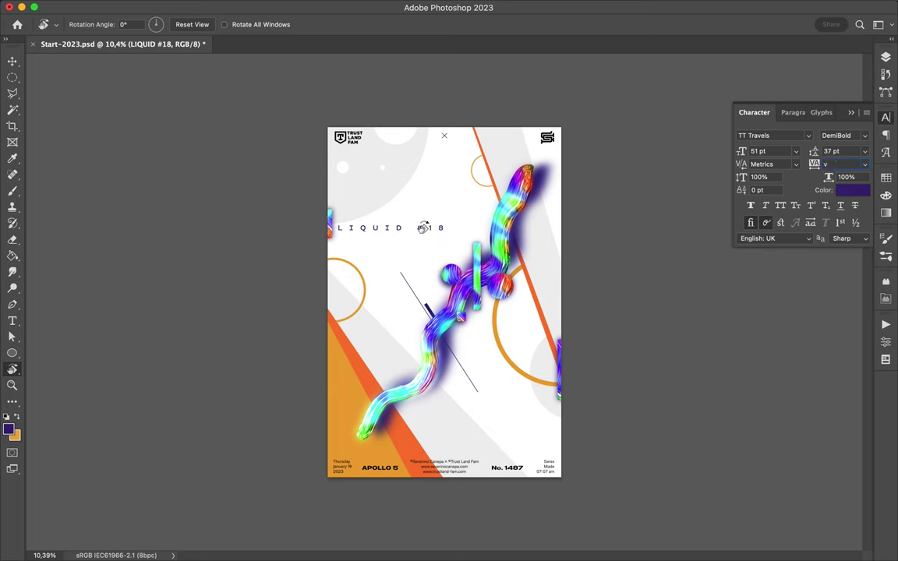
Alt-drag a copy of LIQUID #18 near the bottom and change it to #18.
key("v")
type("1000")
left_click_drag(383, 232, 398, 236)
left_click_drag(447, 273, 524, 467)
double_click(478, 425)
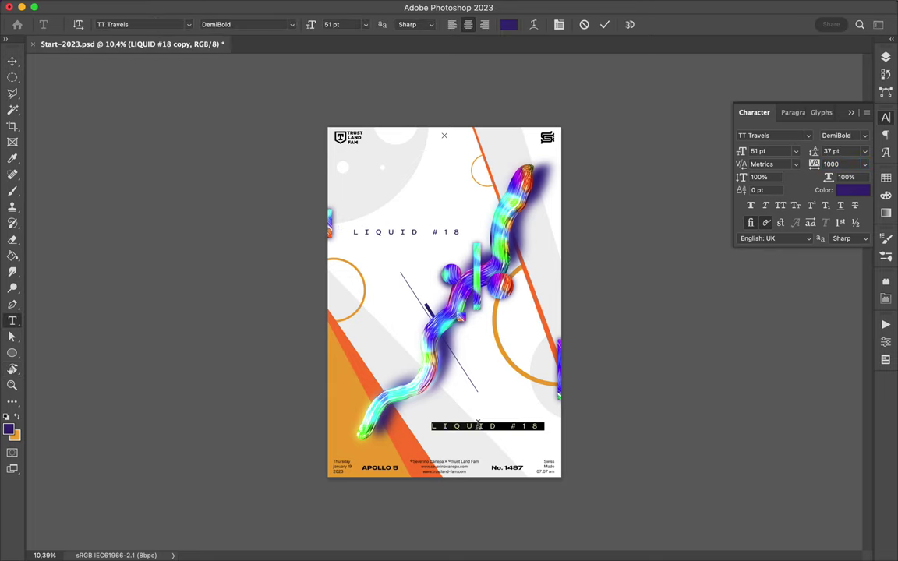
left_click_drag(504, 431, 546, 382)
key("Return")
Make #18 white, Black weight, tracking 0, and scale it across the bottom-left corner.
left_click(851, 190)
left_click(675, 56)
left_click(836, 164)
type("0")
left_click(842, 134)
left_click(772, 285)
left_click_drag(457, 376, 402, 481)
key("ctrl+t")
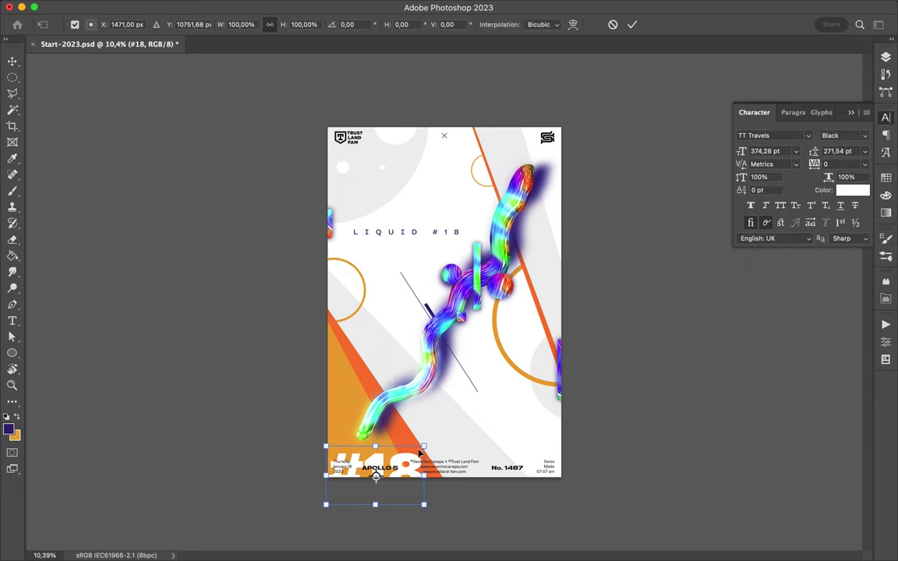
mouse_move(425, 445)
left_mouse_down()
mouse_move(463, 425)
mouse_move(451, 452)
left_mouse_up()
key("Return")
Lower the big #18 and Alt-drag an orange #18 copy to the top right.
left_click_drag(451, 458, 406, 458)
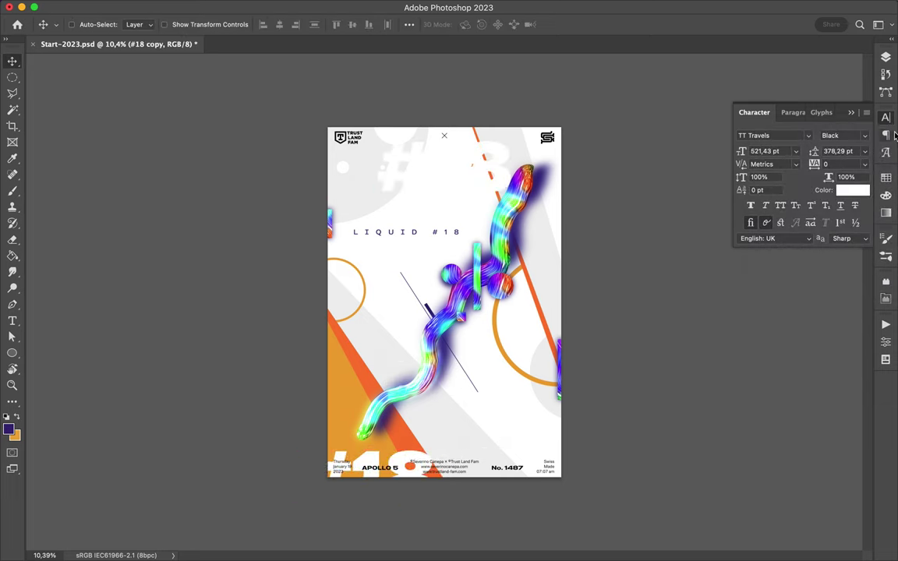
left_click(886, 178)
left_click_drag(436, 156, 573, 154)
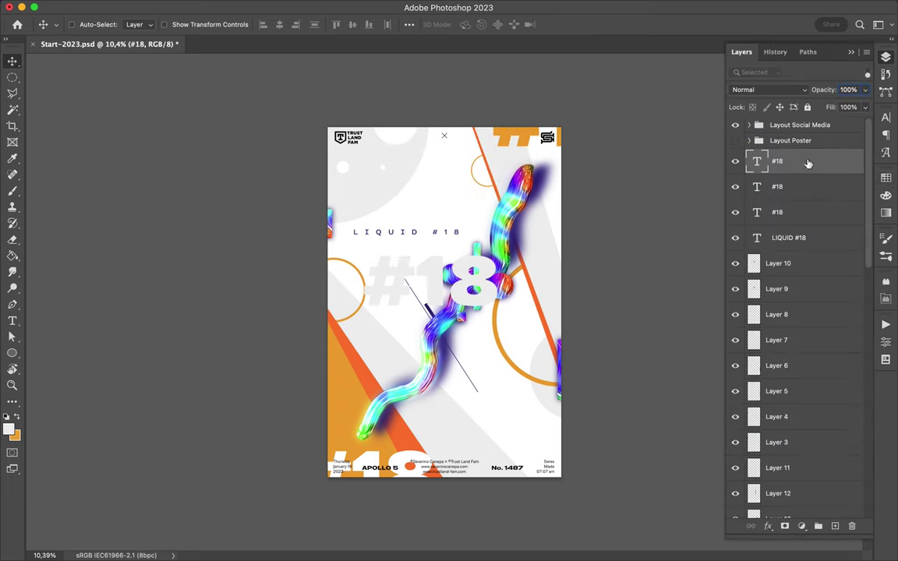
Send a #18 to the very back, centre it vertically on the canvas, and save.
left_click_drag(808, 163, 798, 411)
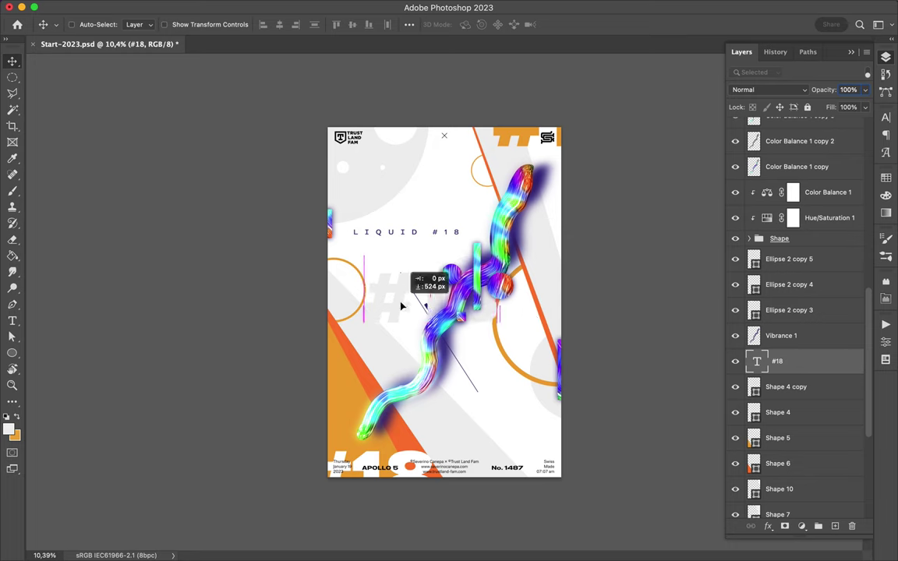
key("ctrl+shift+bracketleft")
left_click(409, 24)
left_click(437, 138)
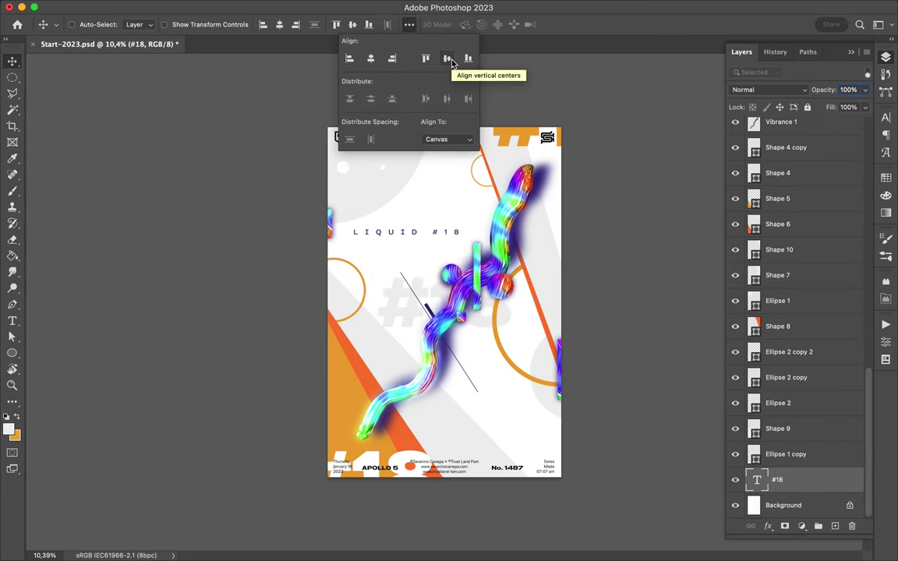
left_click(447, 58)
key("ctrl+s")
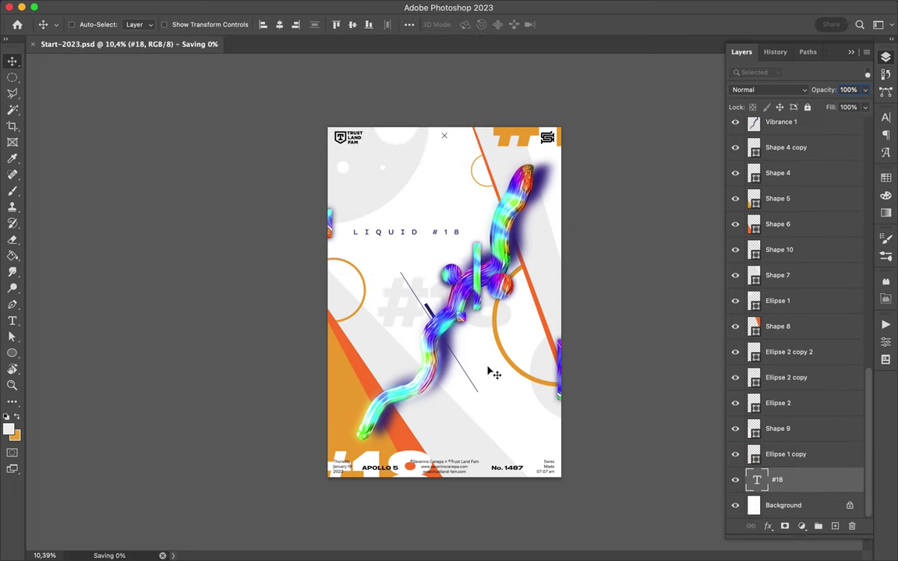